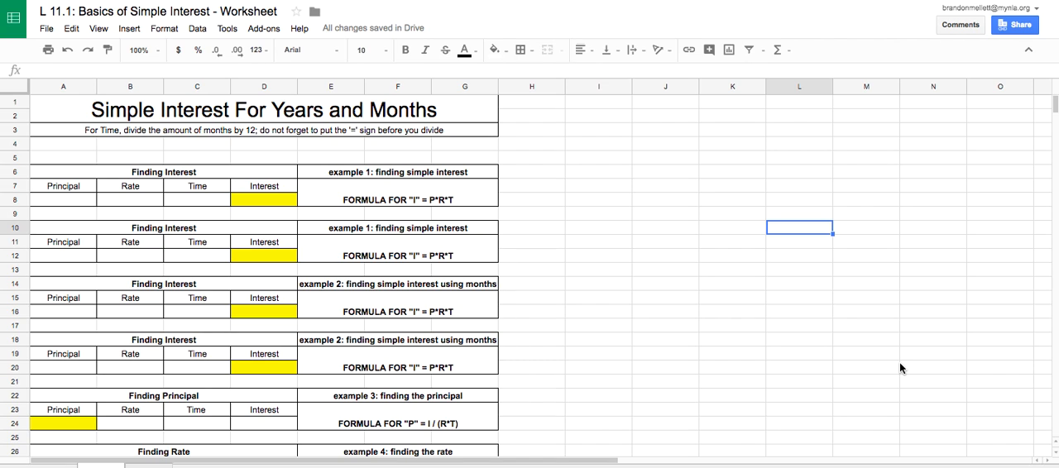
# Look through the worksheet's example tables, from the Finding Interest blocks down to the Finding time block.
pyautogui.click(601, 203)
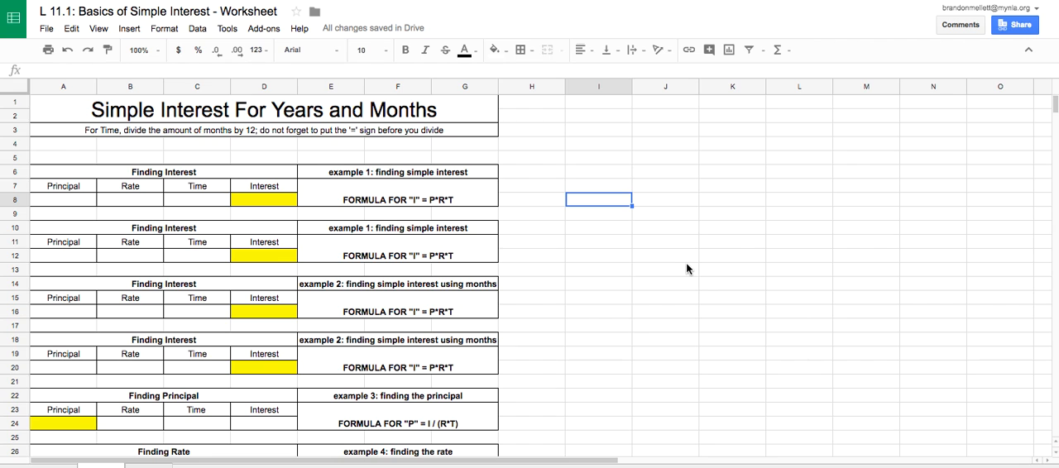
pyautogui.scroll(-1, 657, 318)
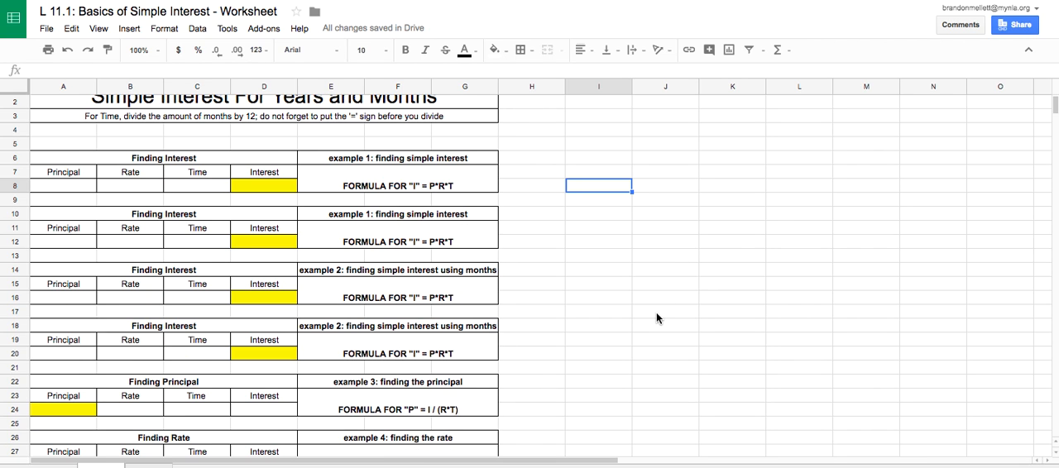
pyautogui.scroll(-3, 657, 318)
pyautogui.scroll(1, 657, 319)
pyautogui.scroll(-1, 657, 319)
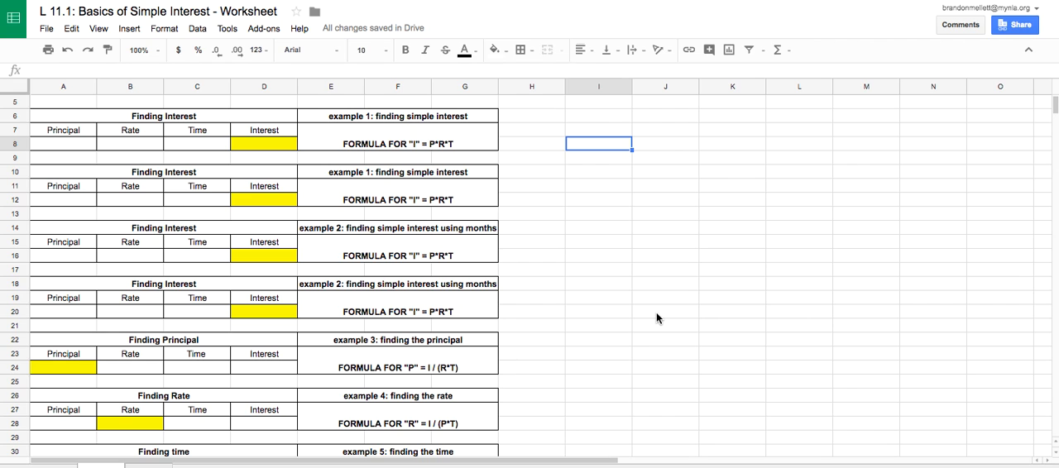
pyautogui.scroll(-6, 657, 318)
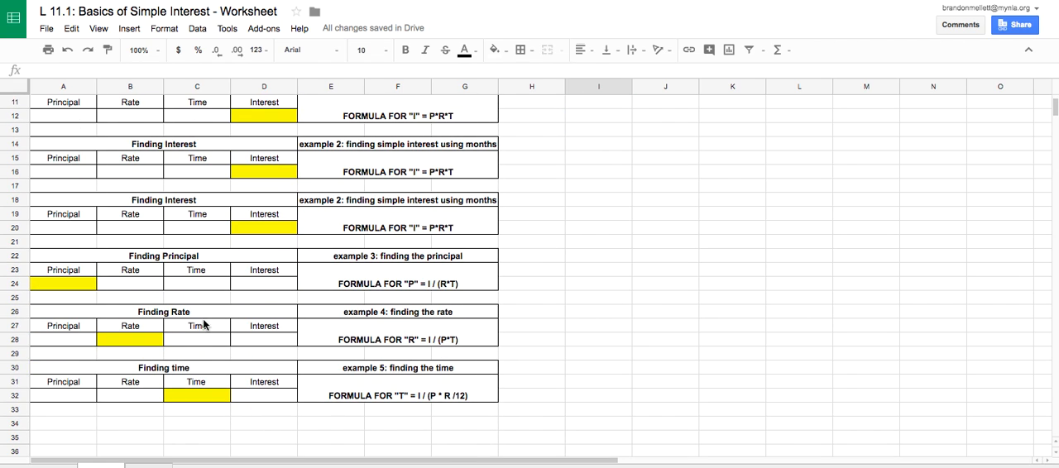
pyautogui.click(662, 255)
pyautogui.scroll(3, 663, 256)
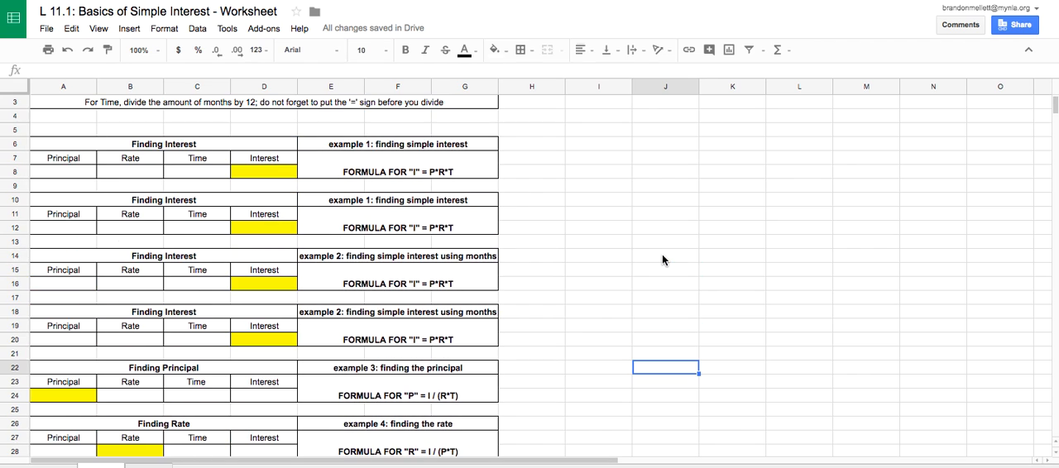
# Enter a principal of 60000 in cell A8 of the first example 1 table.
pyautogui.click(76, 173)
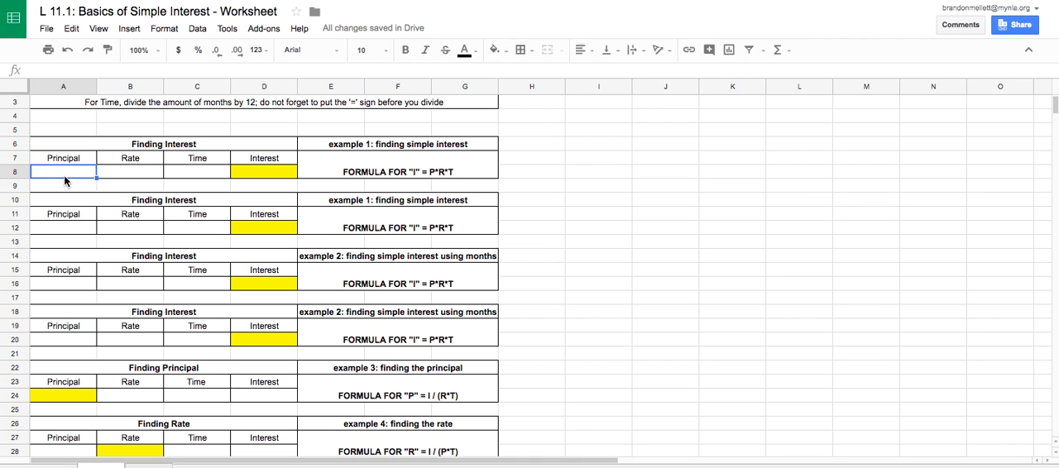
pyautogui.write('6000')
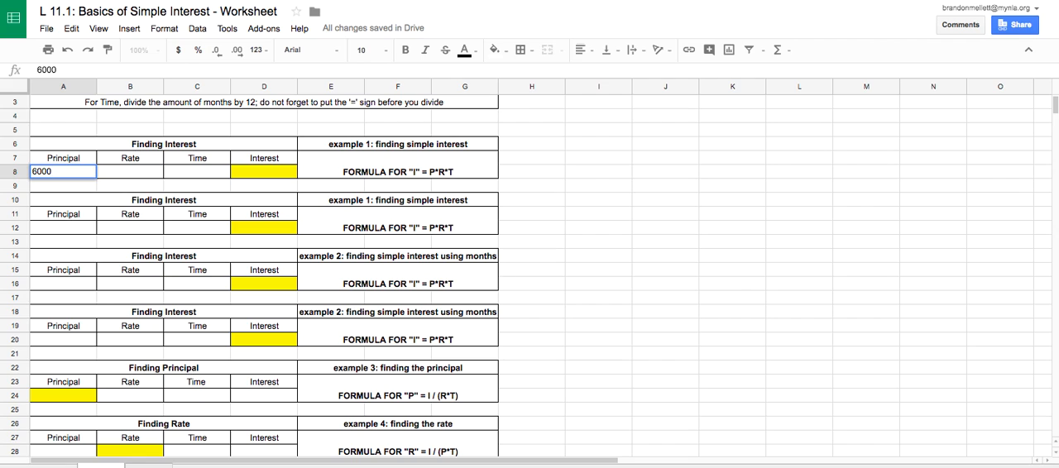
pyautogui.press('Return')
pyautogui.click(62, 172)
pyautogui.write('60000')
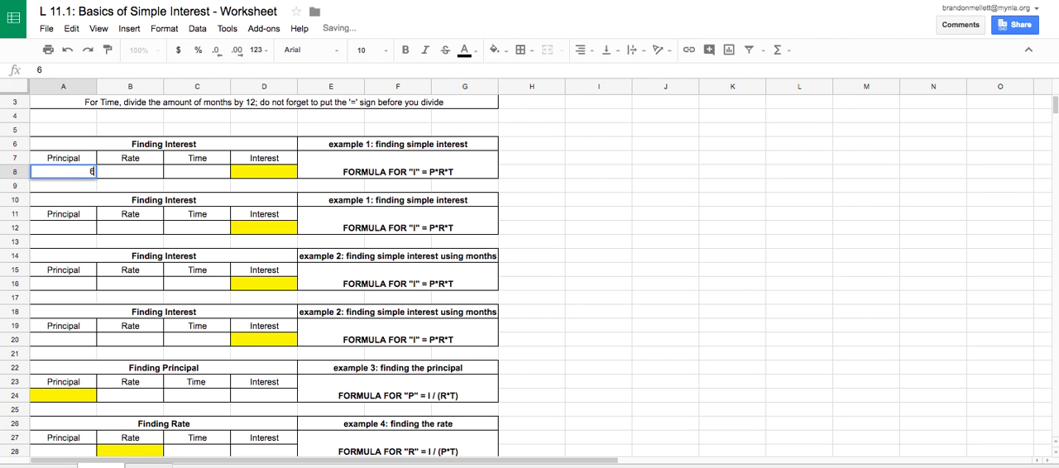
pyautogui.press('Return')
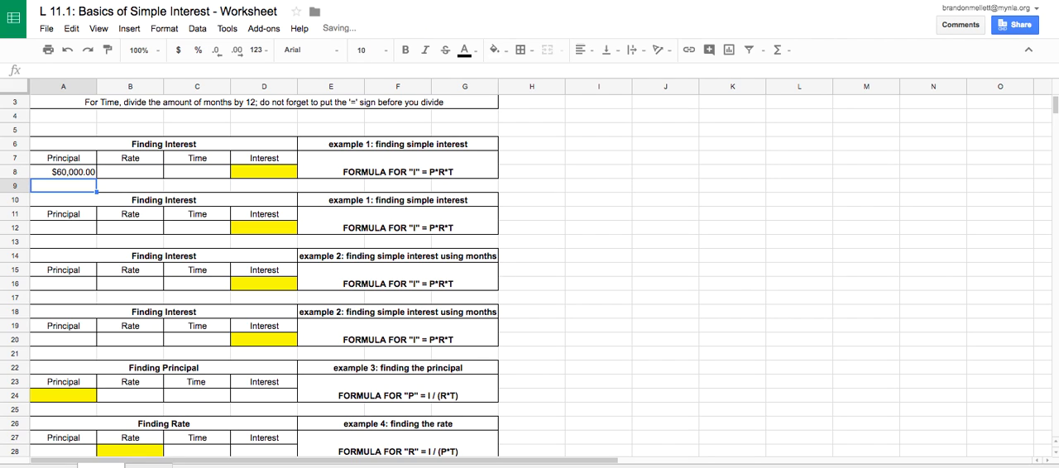
# Enter a rate of 8% in B8 and a time of 1 in C8 for the first example.
pyautogui.click(130, 173)
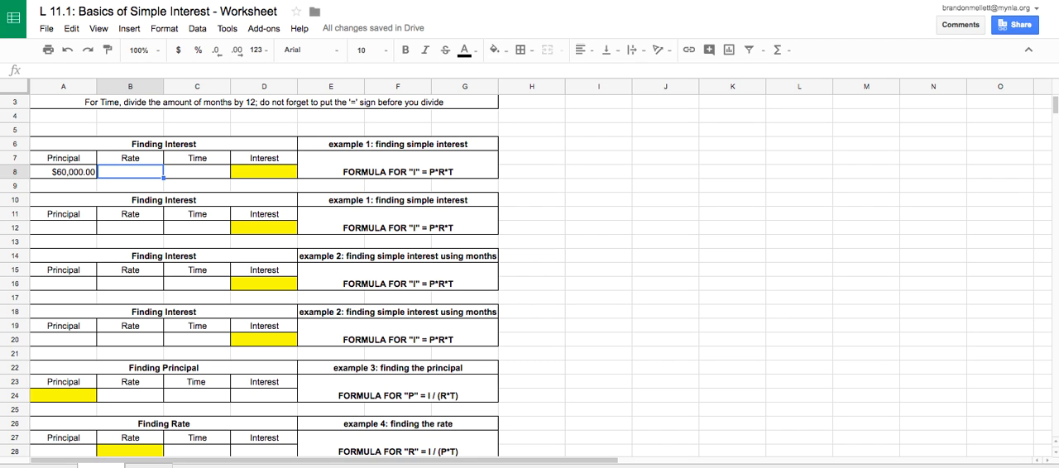
pyautogui.write('8%')
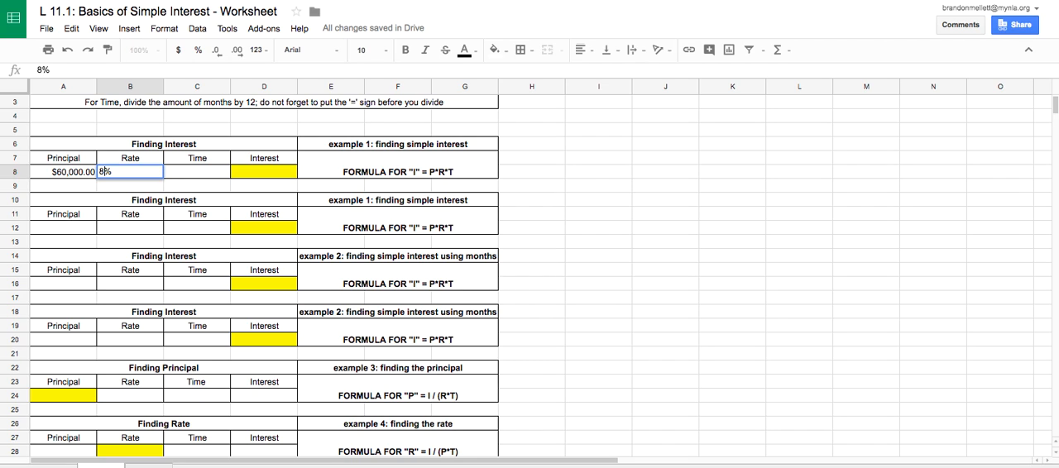
pyautogui.press('Return')
pyautogui.press('Return')
pyautogui.press('Up')
pyautogui.press('Up')
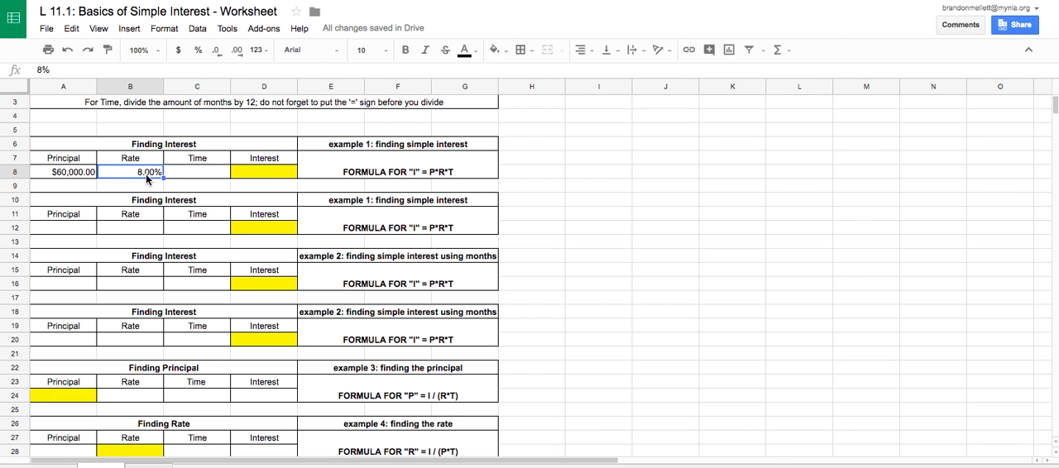
pyautogui.click(206, 171)
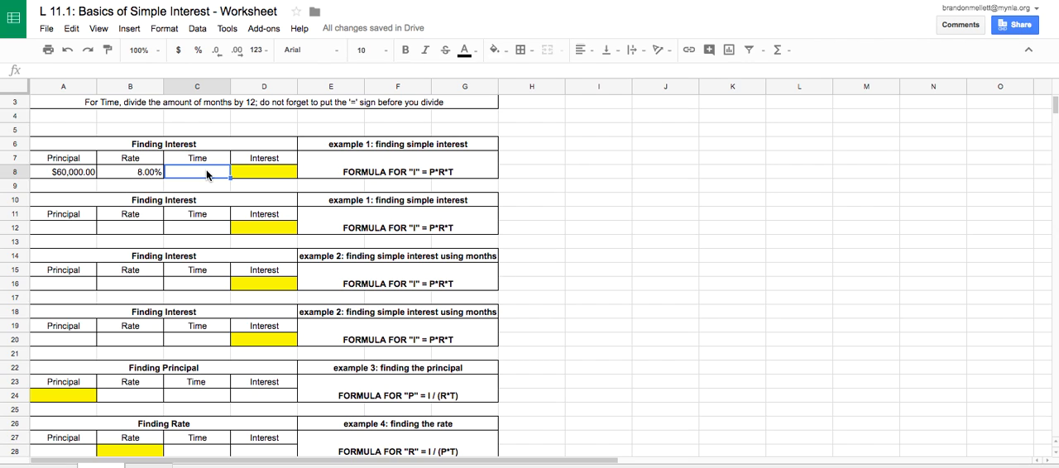
pyautogui.write('1')
pyautogui.press('Return')
# Calculate the first example's interest in D8 with the formula =A8*B8*C8.
pyautogui.press('Right')
pyautogui.press('Up')
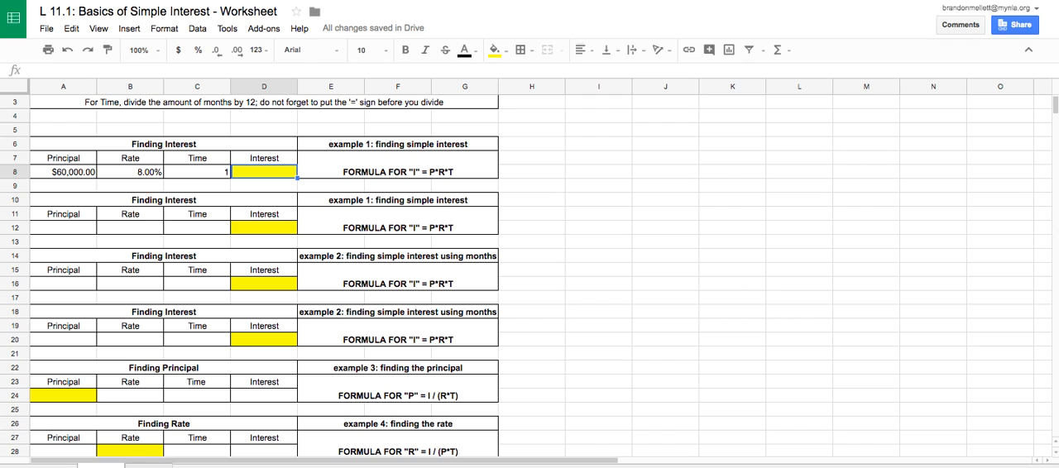
pyautogui.write('=')
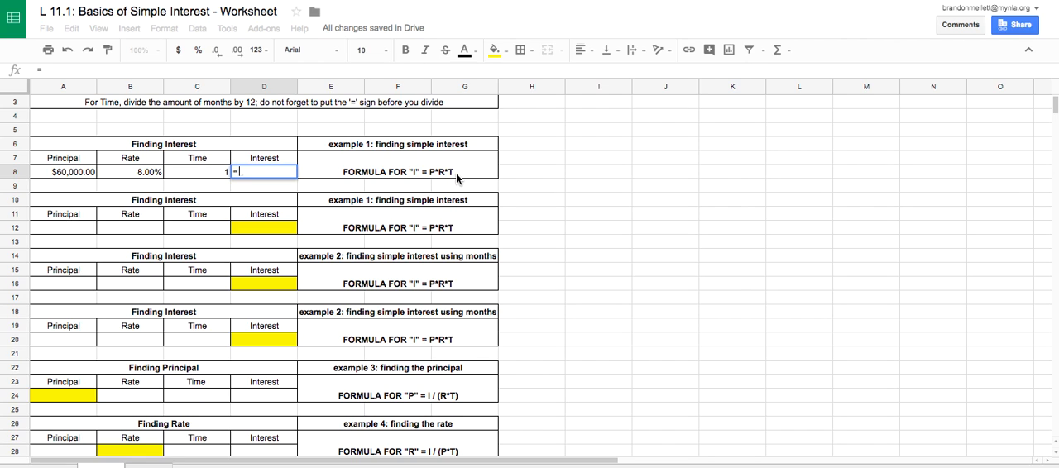
pyautogui.click(80, 175)
pyautogui.write('*')
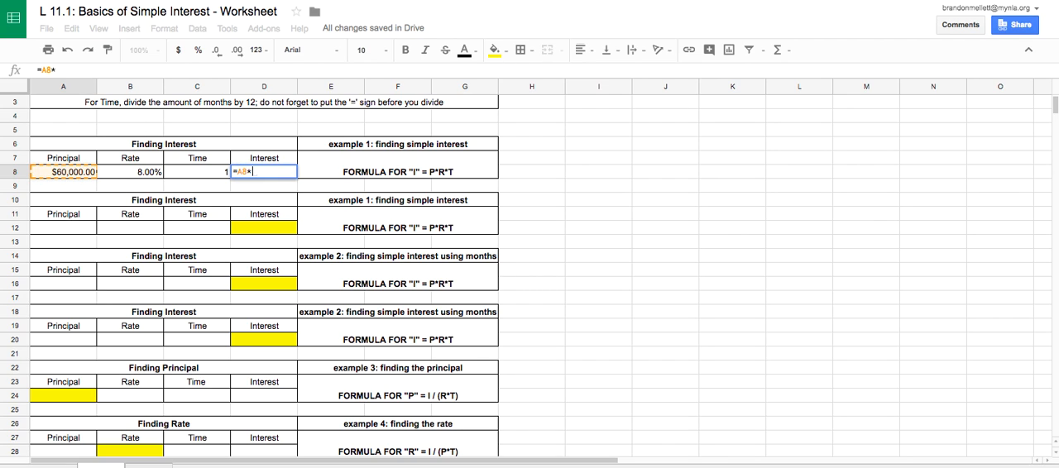
pyautogui.click(156, 176)
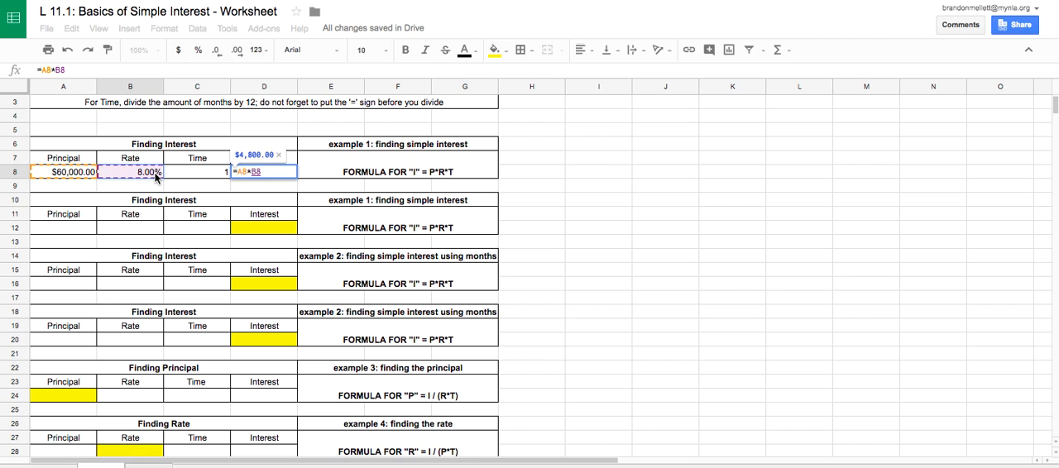
pyautogui.write('*')
pyautogui.click(193, 176)
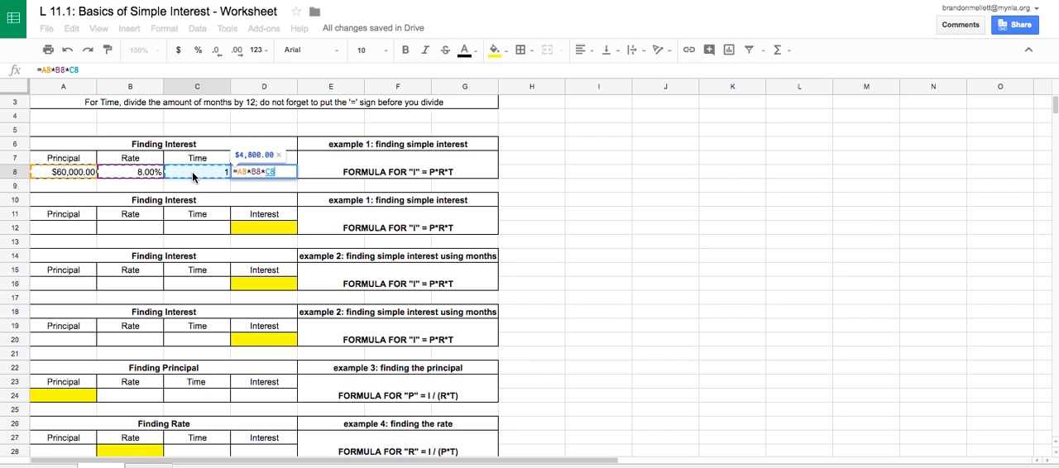
pyautogui.press('Return')
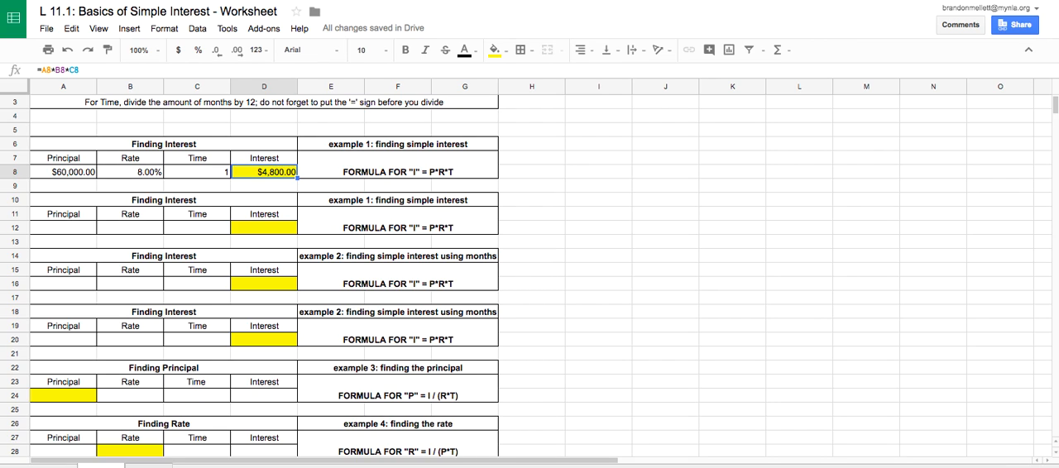
# Fill row 12 of the second example 1 table with principal 60,000, rate 8.5% and time 1.5.
pyautogui.click(89, 233)
pyautogui.write('60,000')
pyautogui.press('Tab')
pyautogui.write('8%.5')
pyautogui.press('Tab')
pyautogui.write('1')
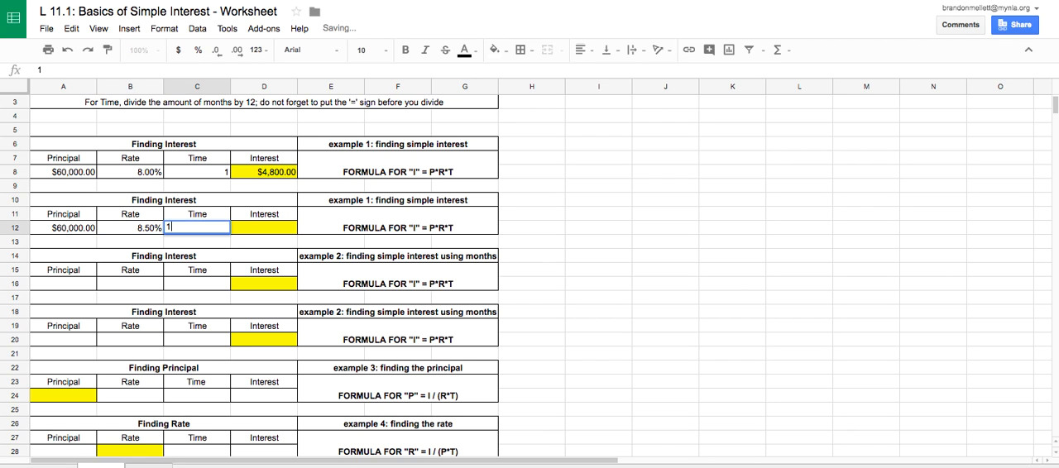
pyautogui.press('Return')
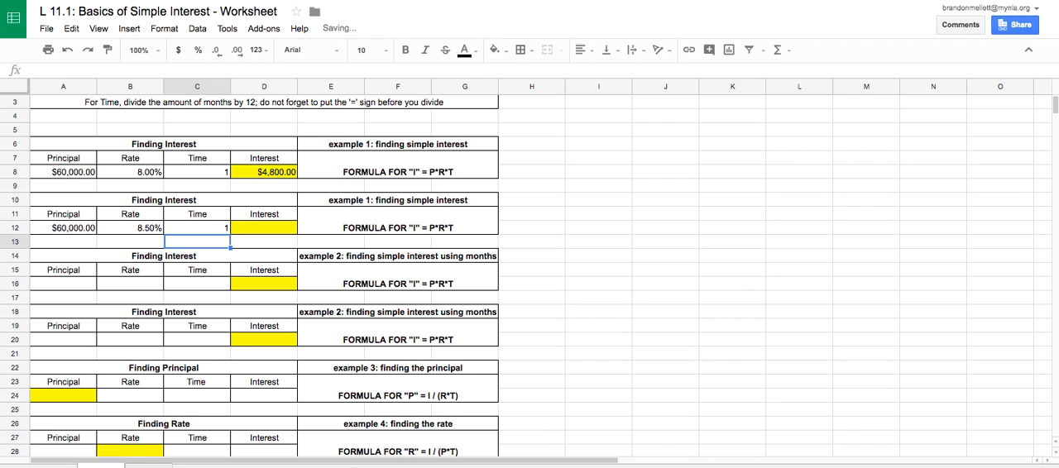
pyautogui.press('Up')
pyautogui.write('1.5')
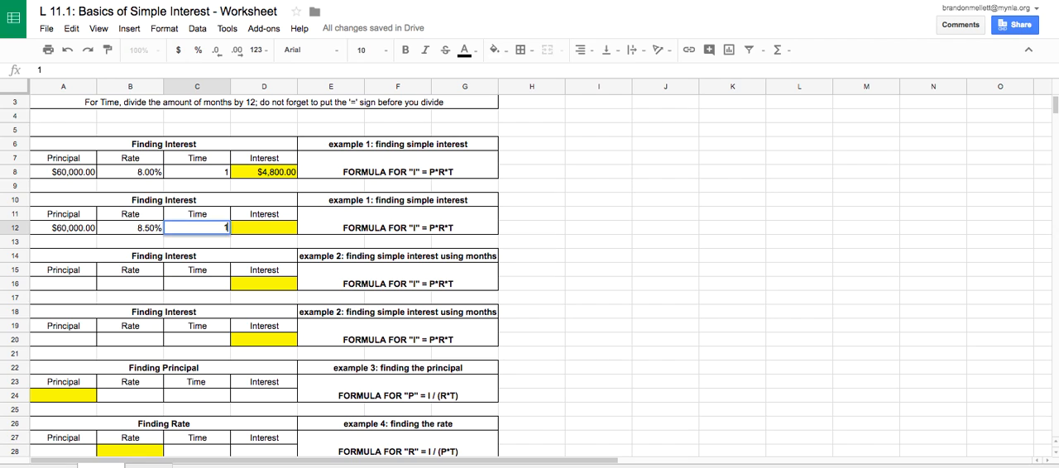
pyautogui.press('Tab')
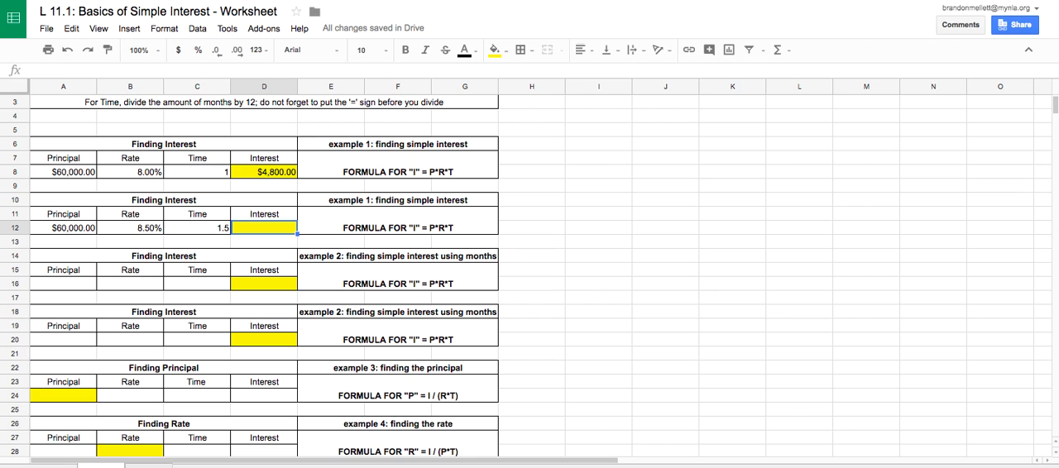
# Calculate the interest in D12 with the formula =A12*B12*C12.
pyautogui.write('=')
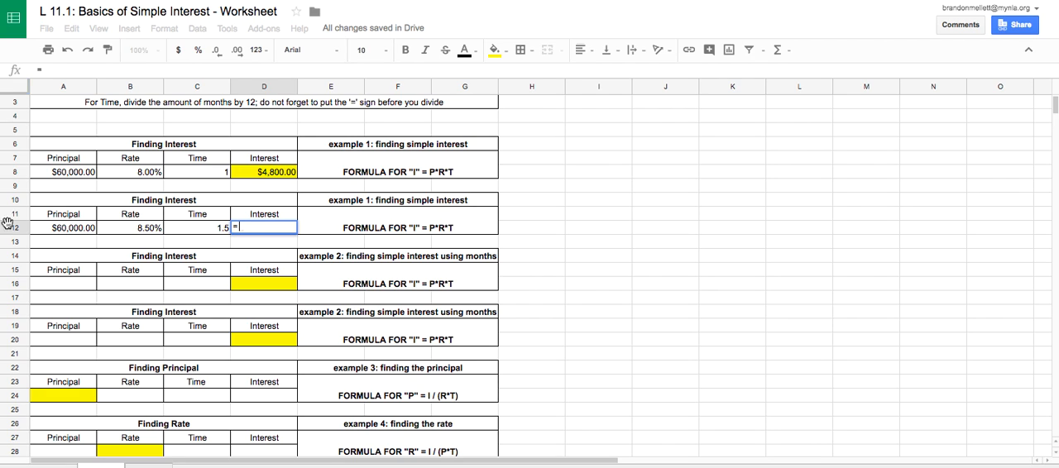
pyautogui.click(78, 230)
pyautogui.write('*')
pyautogui.click(112, 228)
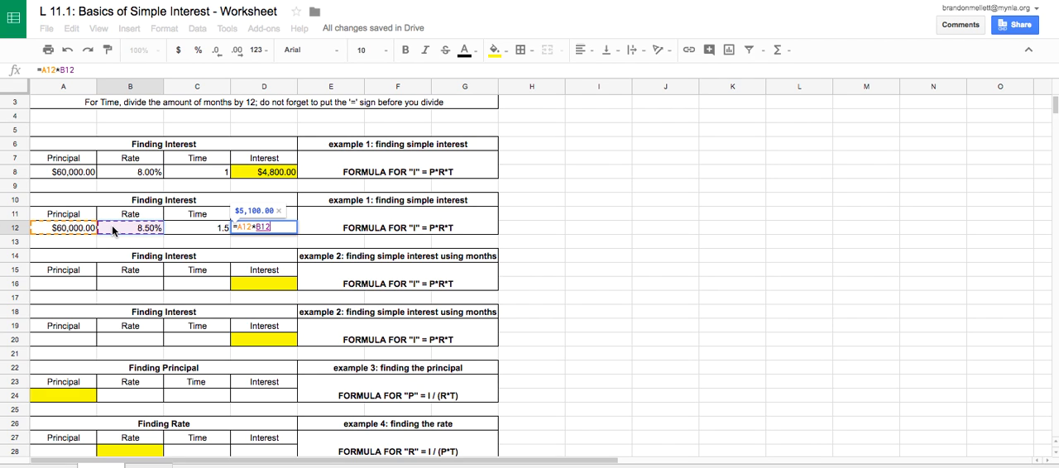
pyautogui.write('*')
pyautogui.click(182, 228)
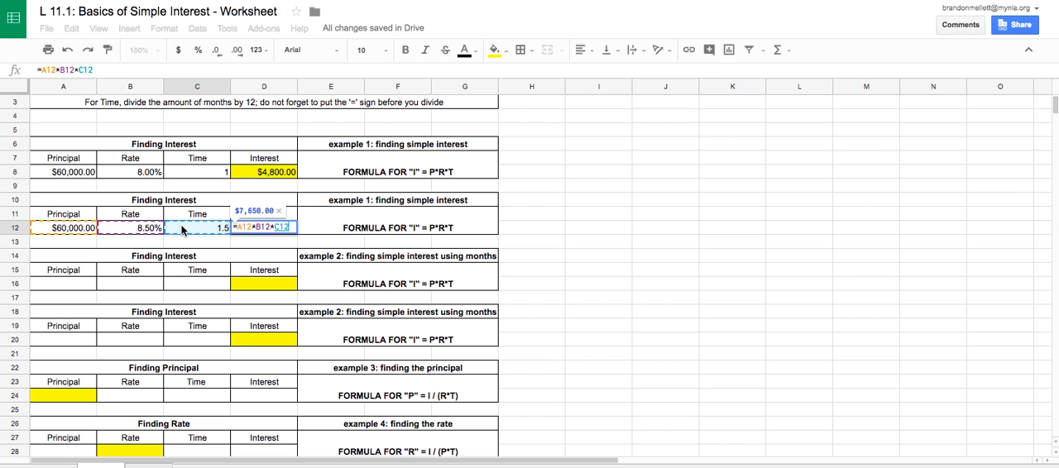
pyautogui.press('Return')
pyautogui.press('Up')
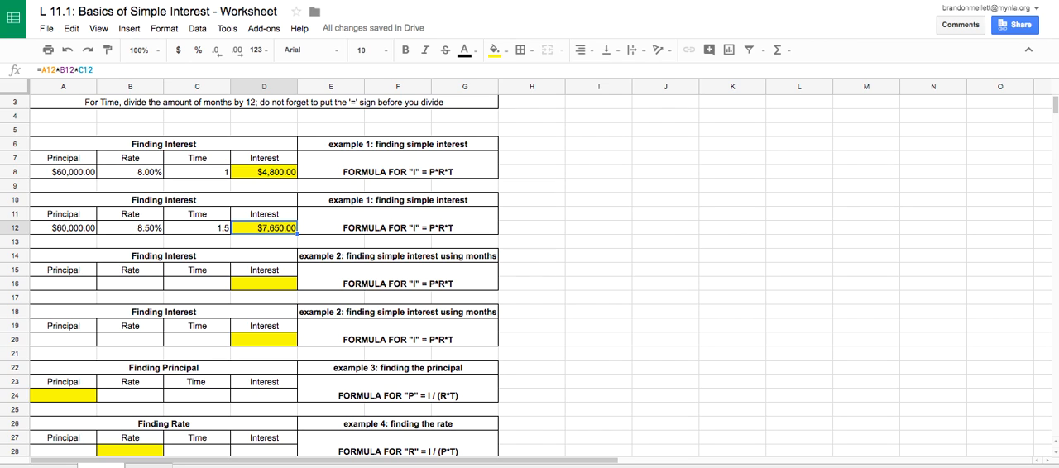
# Enter principal 2800 in A16 and rate 8% in B16 for the first example 2 table.
pyautogui.click(75, 285)
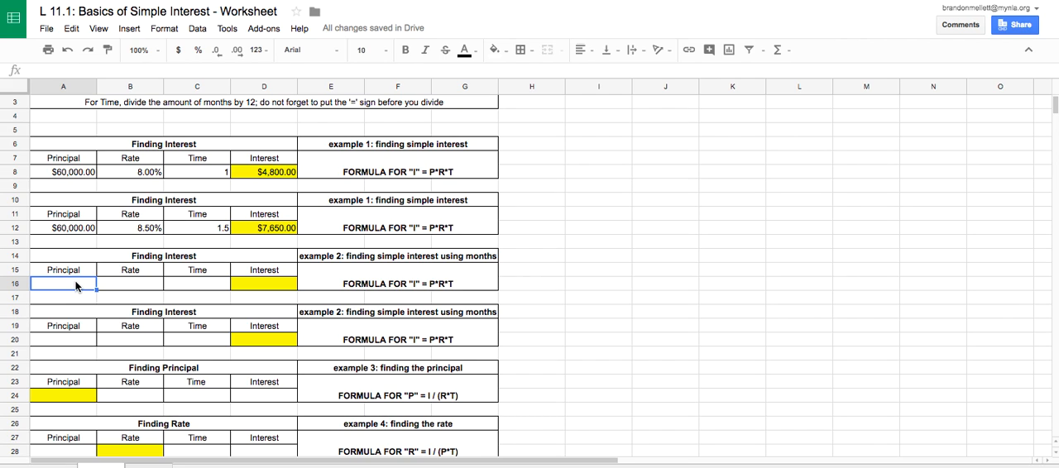
pyautogui.write('2800')
pyautogui.press('Tab')
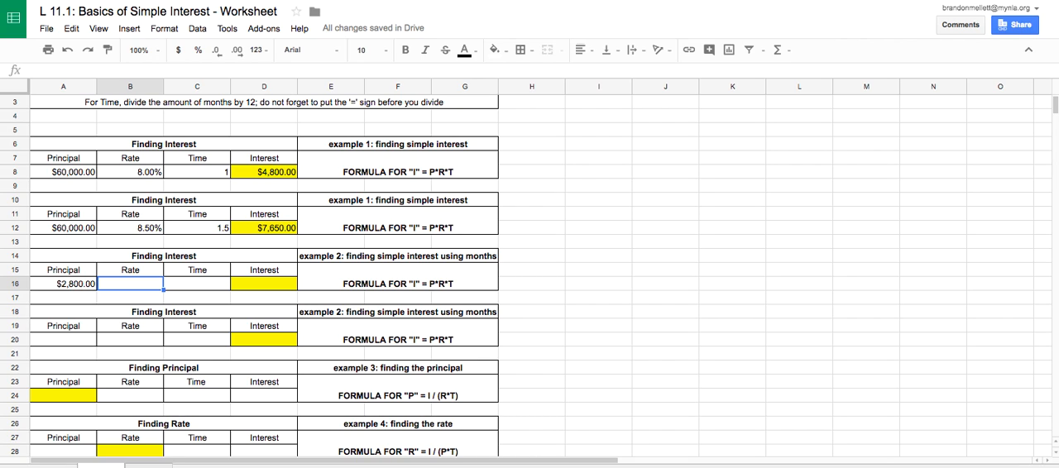
pyautogui.write('8%')
pyautogui.press('Tab')
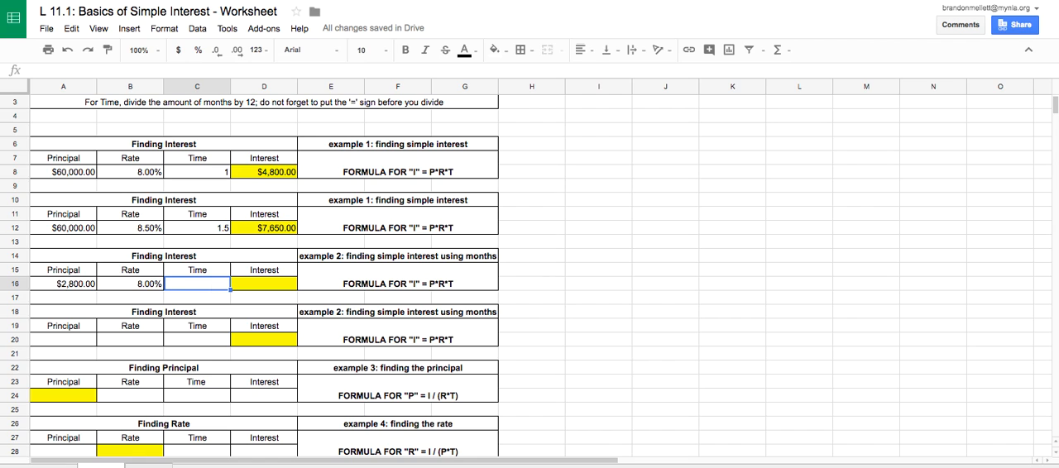
# Enter the nine-month time in C16 as a fraction of a year with the formula =9/12.
pyautogui.write('=9')
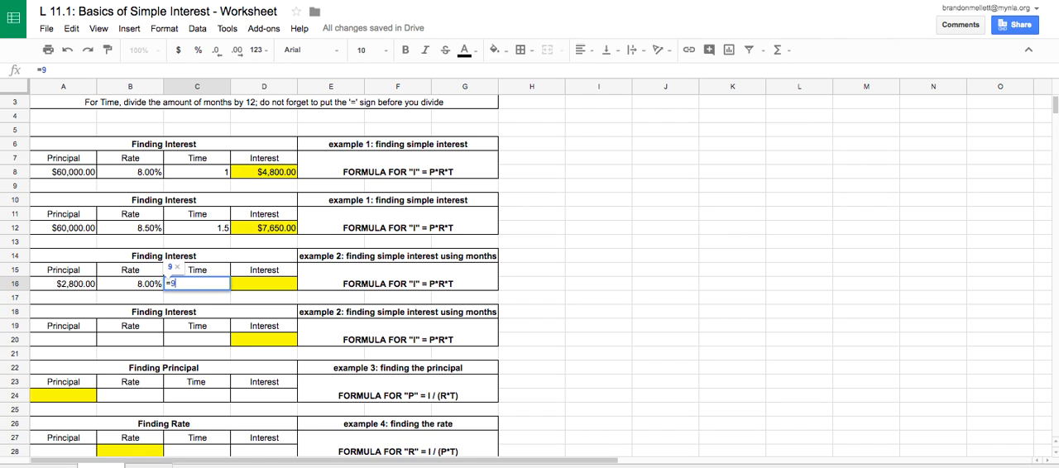
pyautogui.write('/12')
pyautogui.press('Return')
pyautogui.press('Up')
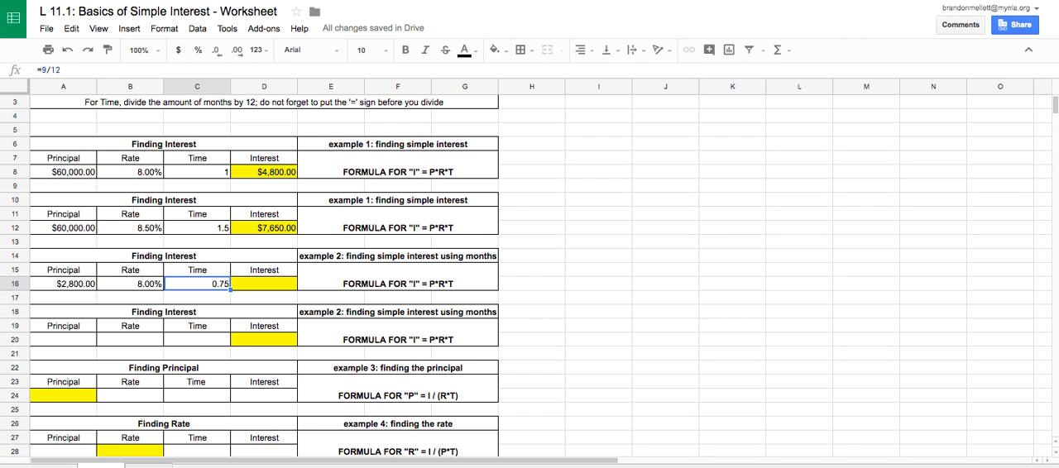
# Calculate the interest in D16 with the formula =A16*B16*C16.
pyautogui.press('Right')
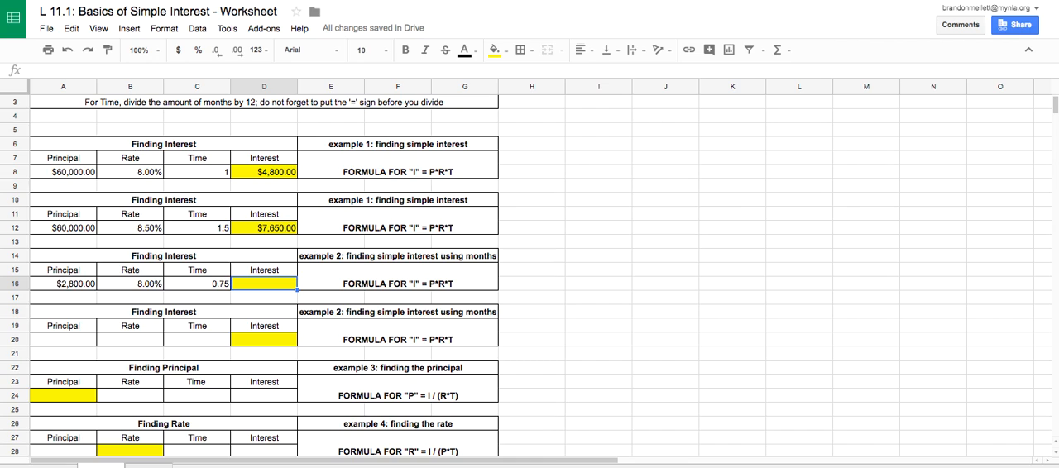
pyautogui.write('=')
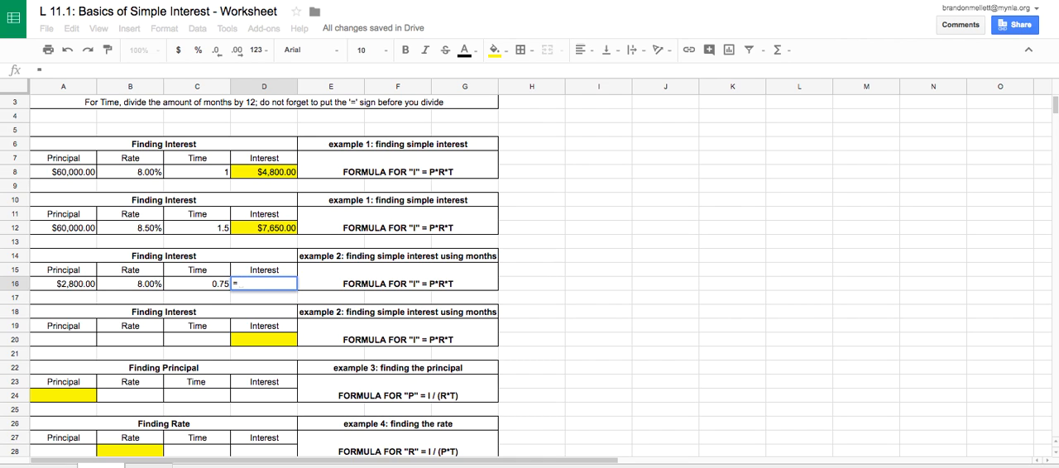
pyautogui.click(81, 287)
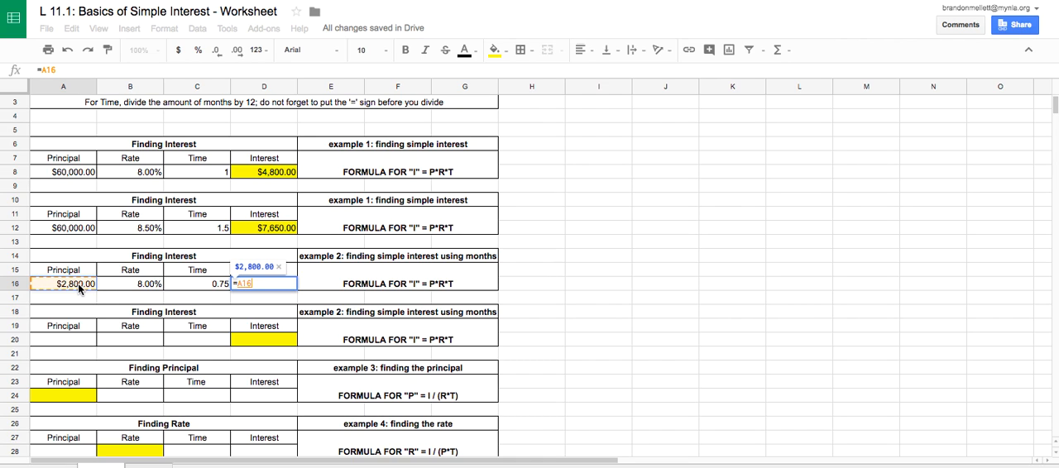
pyautogui.write('*')
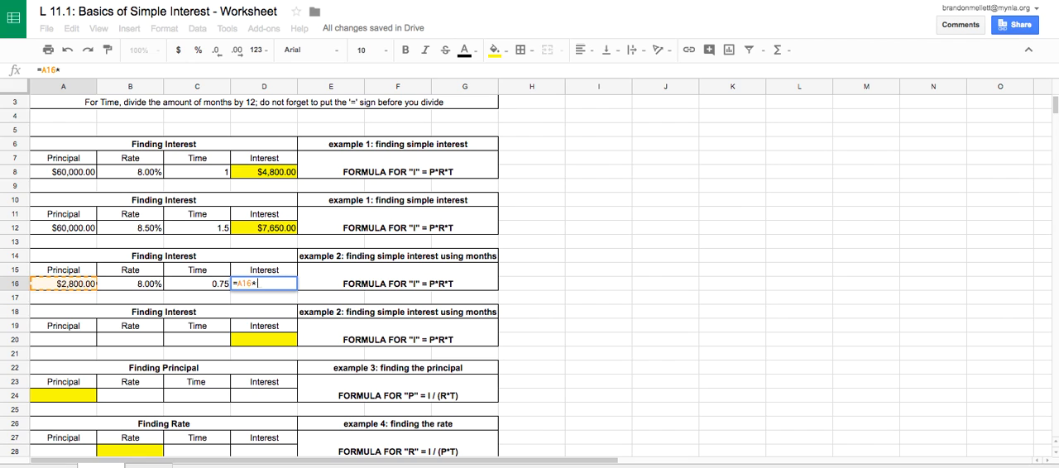
pyautogui.click(117, 286)
pyautogui.write('*')
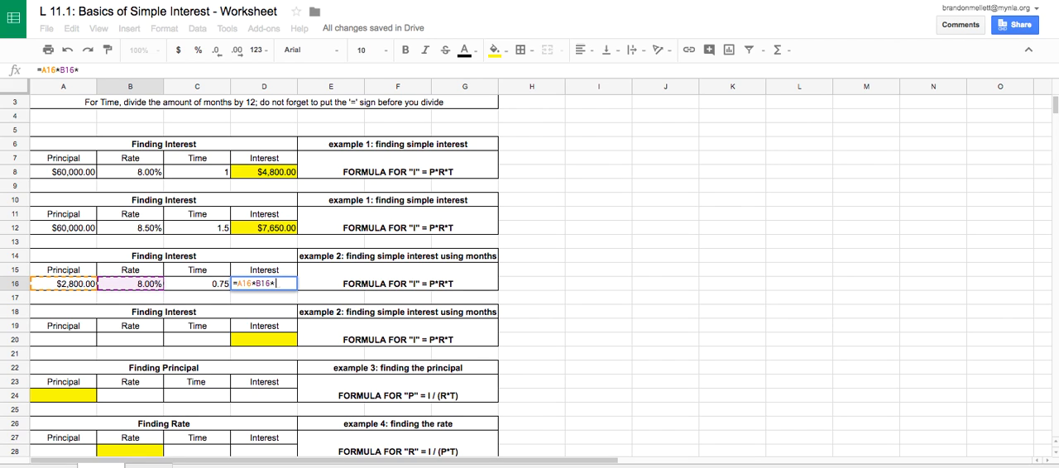
pyautogui.click(195, 284)
pyautogui.press('Return')
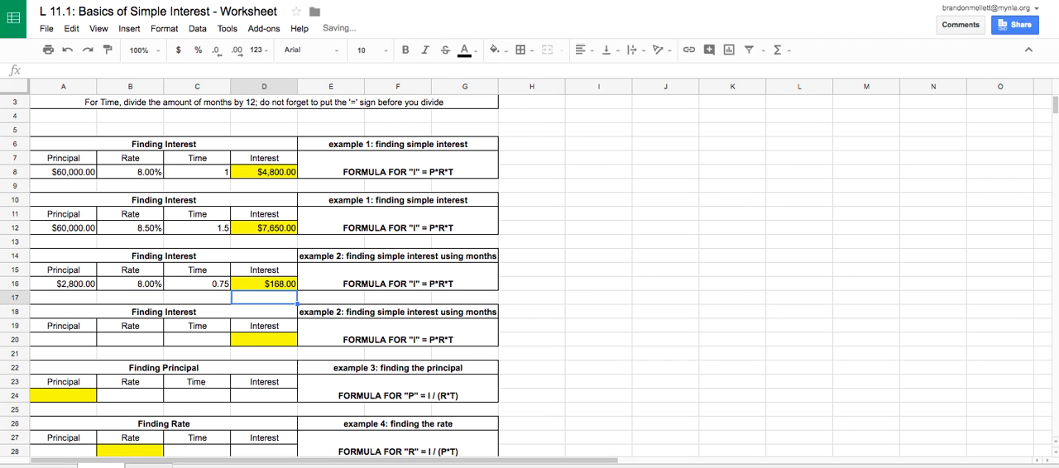
# Enter principal 2800 in A20 and rate 8% in B20 for the second example 2 table.
pyautogui.press('Up')
pyautogui.press('Down')
pyautogui.press('Down')
pyautogui.press('Down')
pyautogui.press('Down')
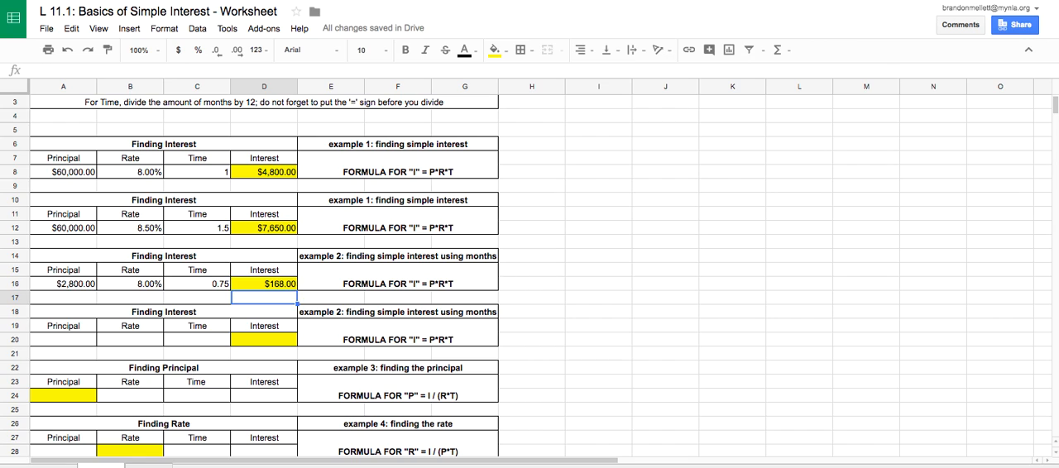
pyautogui.press('Left')
pyautogui.press('Left')
pyautogui.press('Left')
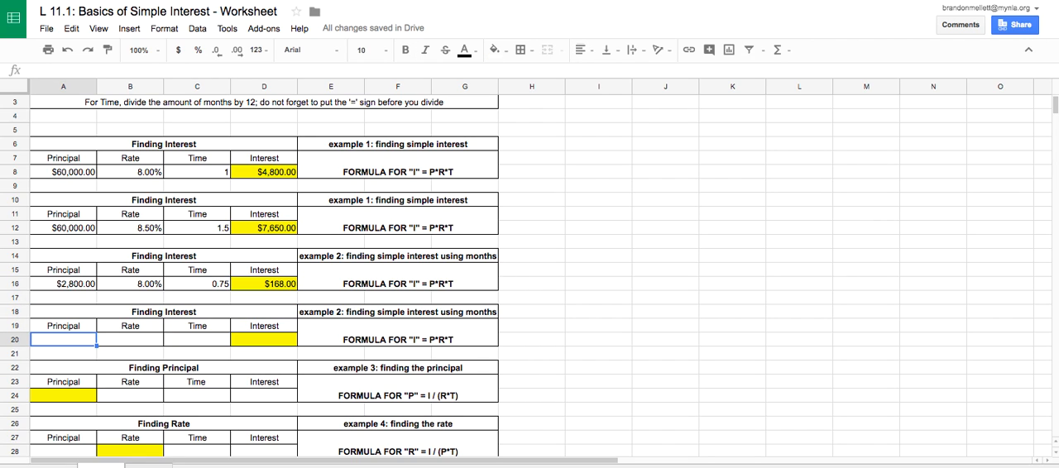
pyautogui.write('2800')
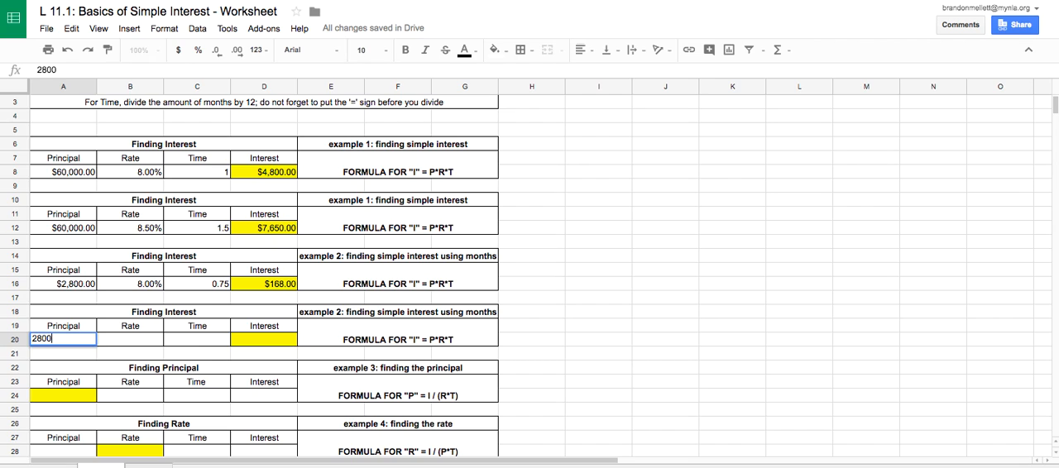
pyautogui.press('Tab')
pyautogui.write('8%')
pyautogui.press('Tab')
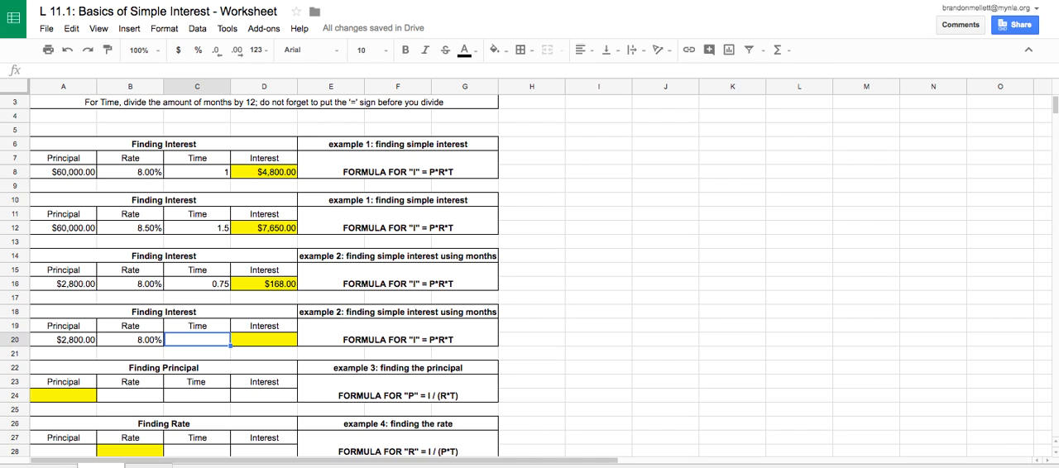
# Enter the thirteen-month time in C20 as a fraction of a year with the formula =13/12.
pyautogui.write('=')
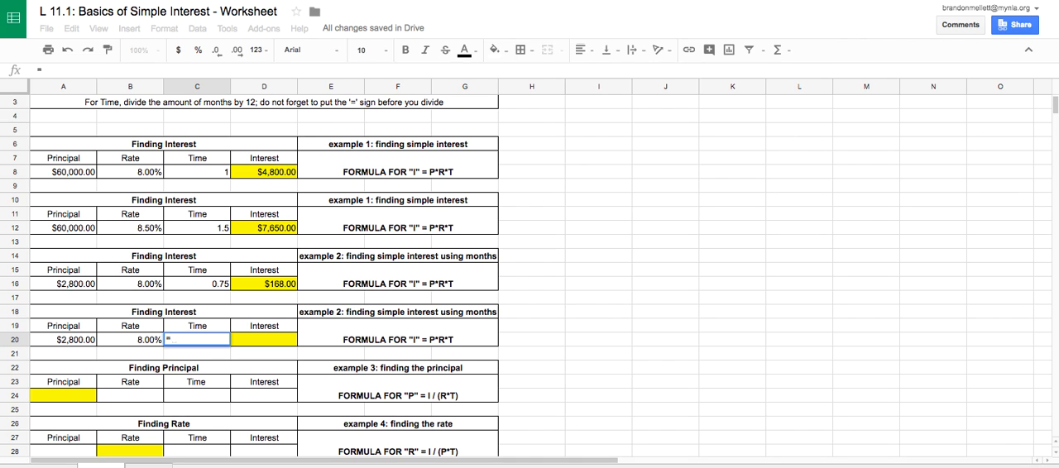
pyautogui.write('13')
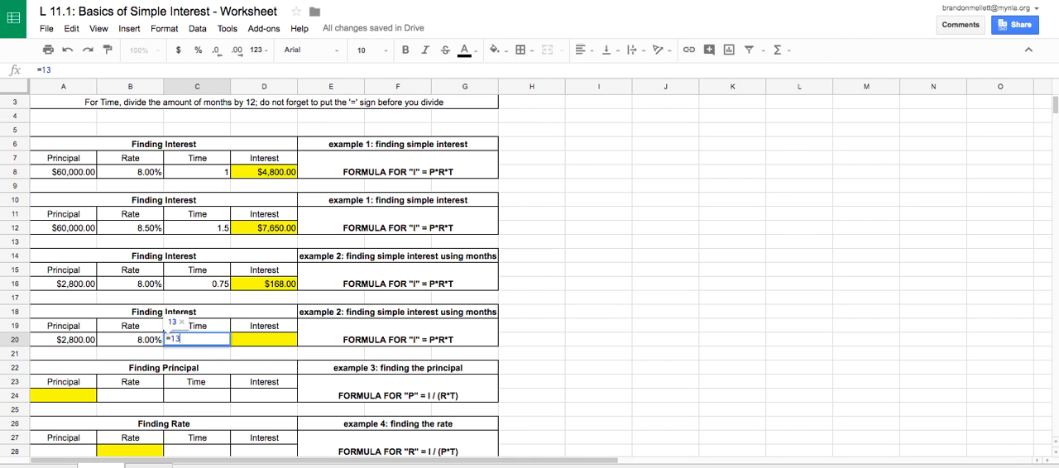
pyautogui.write('/12')
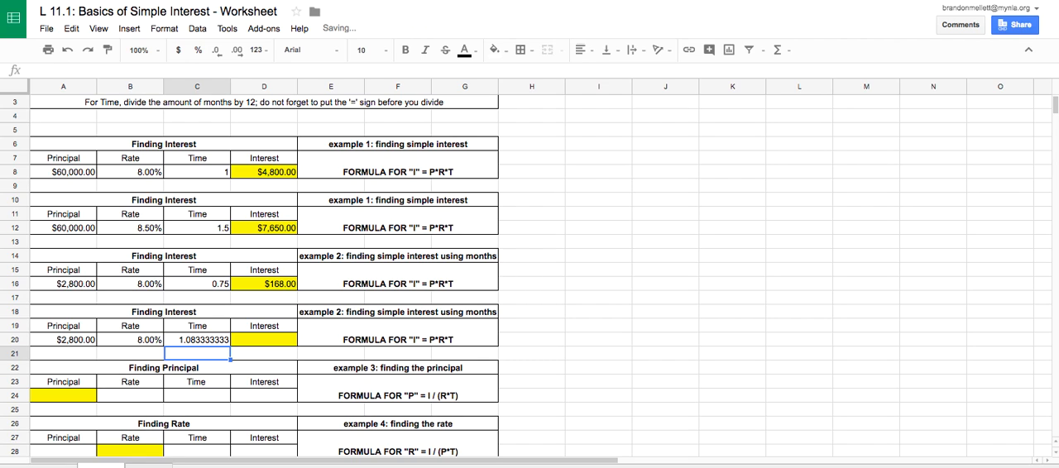
# Calculate the interest in D20 with the formula =A20*B20*C20.
pyautogui.press('Right')
pyautogui.press('Up')
pyautogui.write('=')
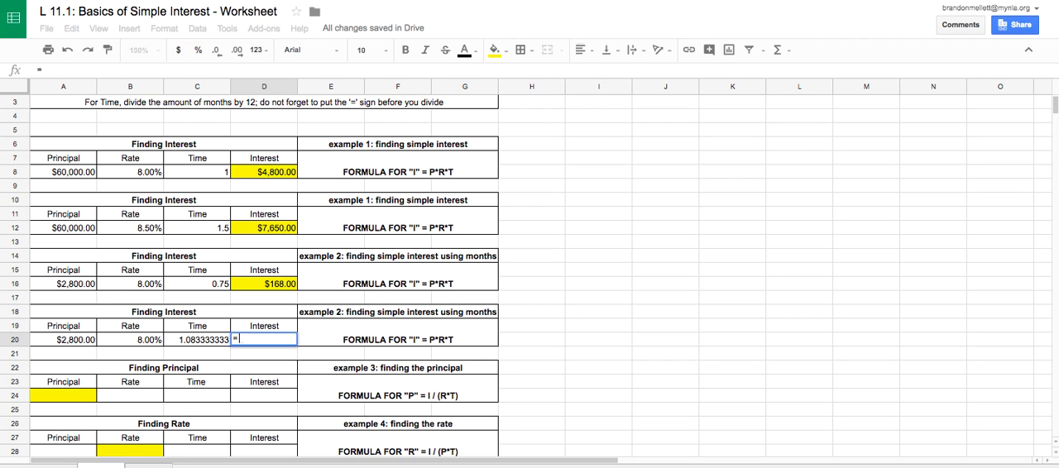
pyautogui.click(83, 343)
pyautogui.write('*')
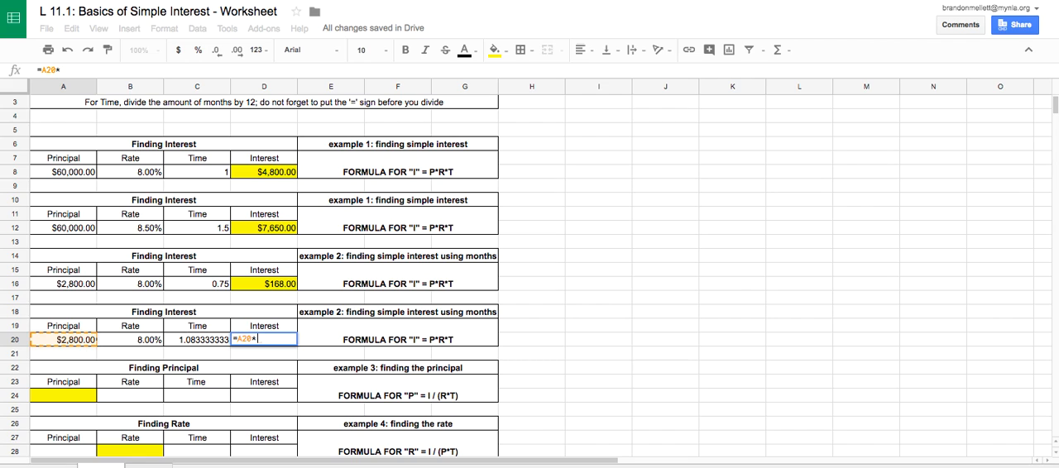
pyautogui.click(118, 339)
pyautogui.write('*')
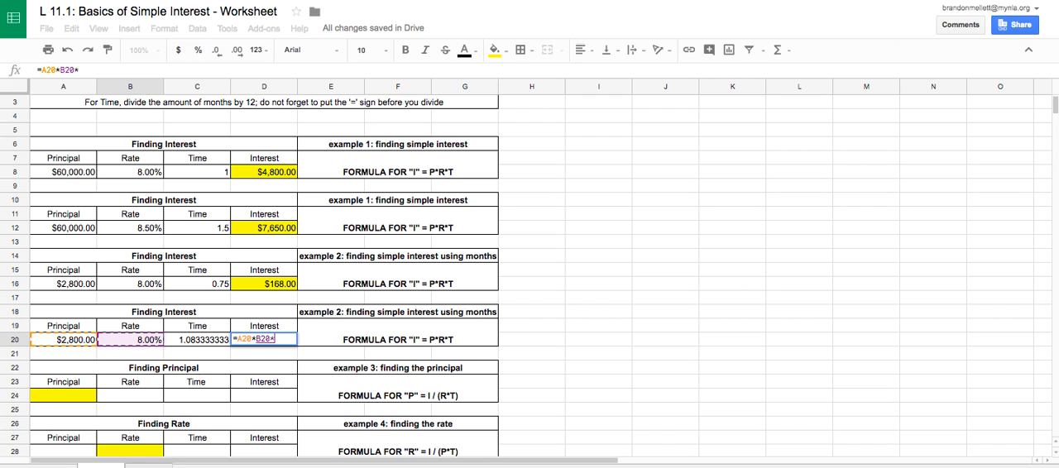
pyautogui.click(224, 340)
pyautogui.press('Return')
pyautogui.press('Up')
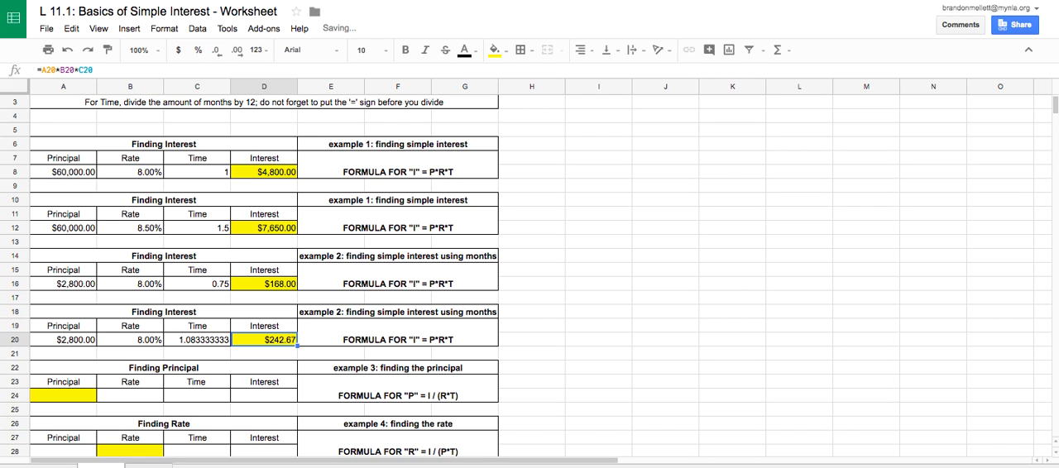
# In the example 3 Finding Principal table, enter rate 10.5% in B24 and the time formula =10/12 in C24.
pyautogui.click(548, 329)
pyautogui.scroll(-3, 537, 393)
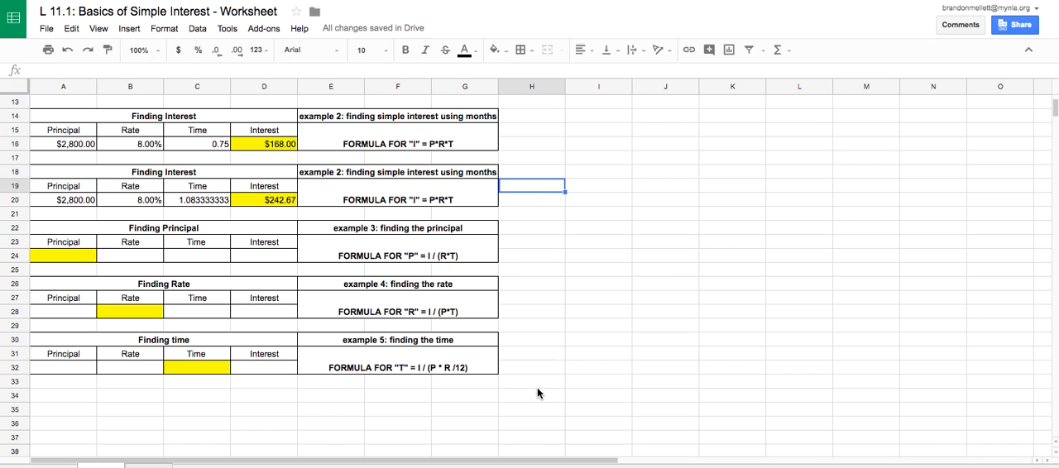
pyautogui.click(87, 254)
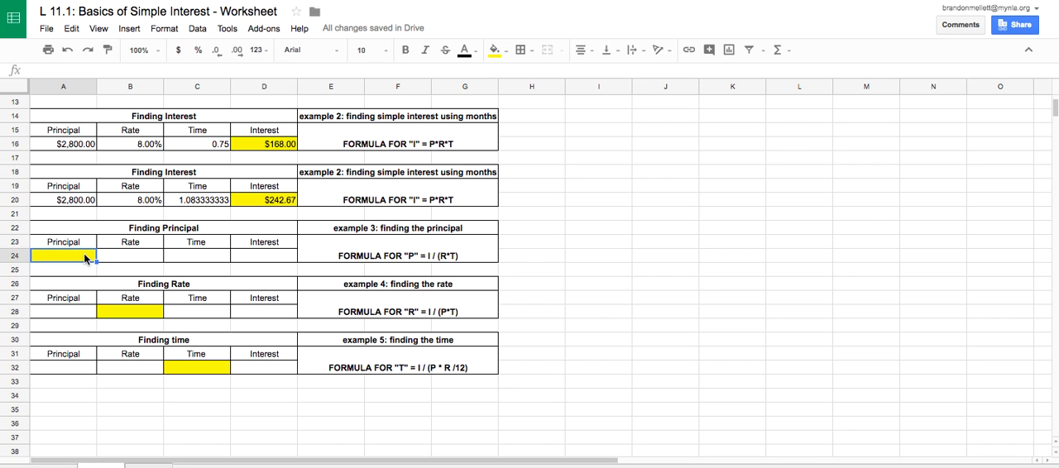
pyautogui.press('Tab')
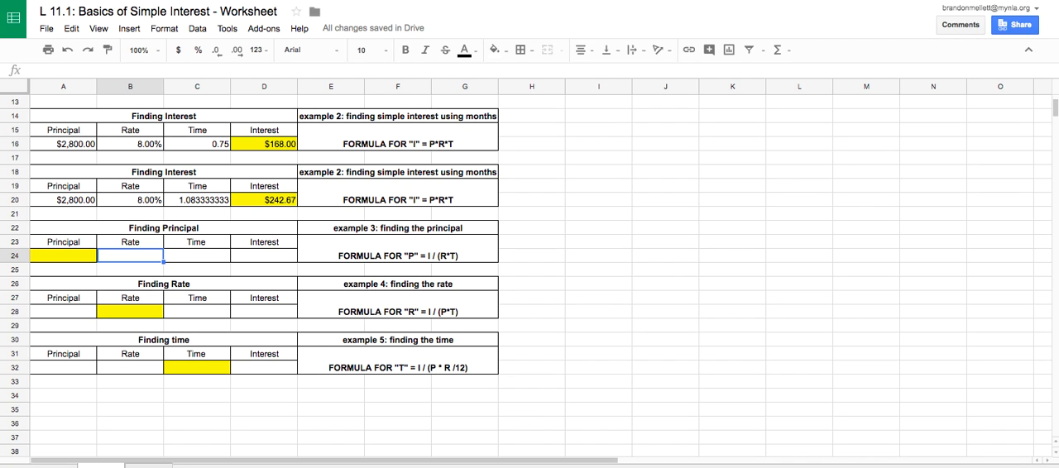
pyautogui.write('10.5%')
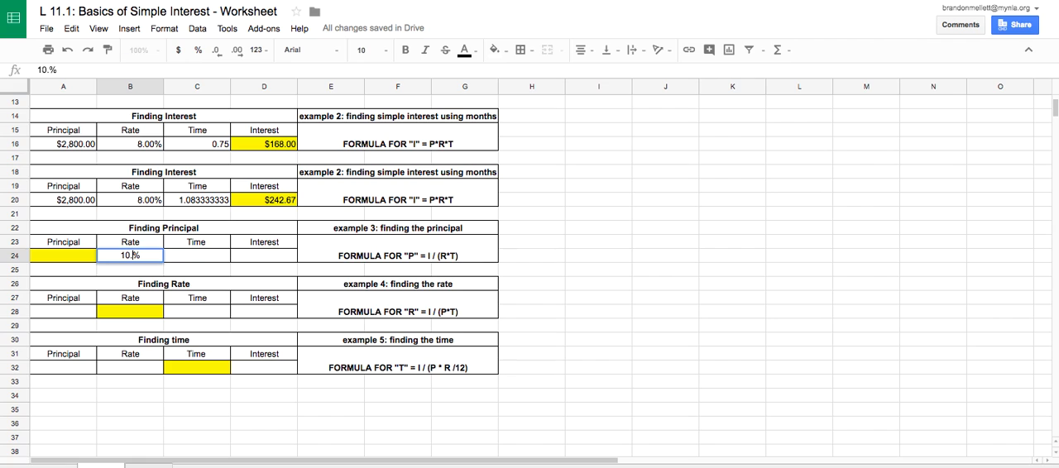
pyautogui.press('Tab')
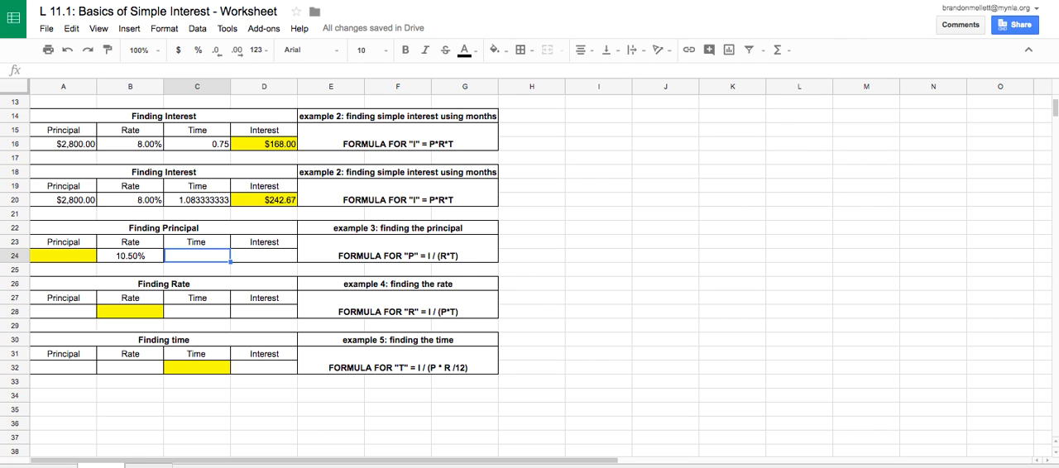
pyautogui.write('=')
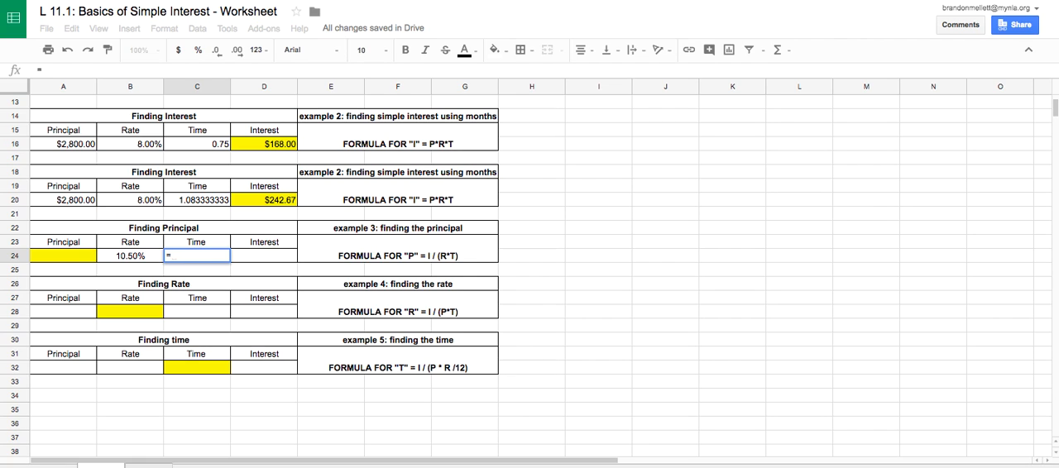
pyautogui.write('10/12')
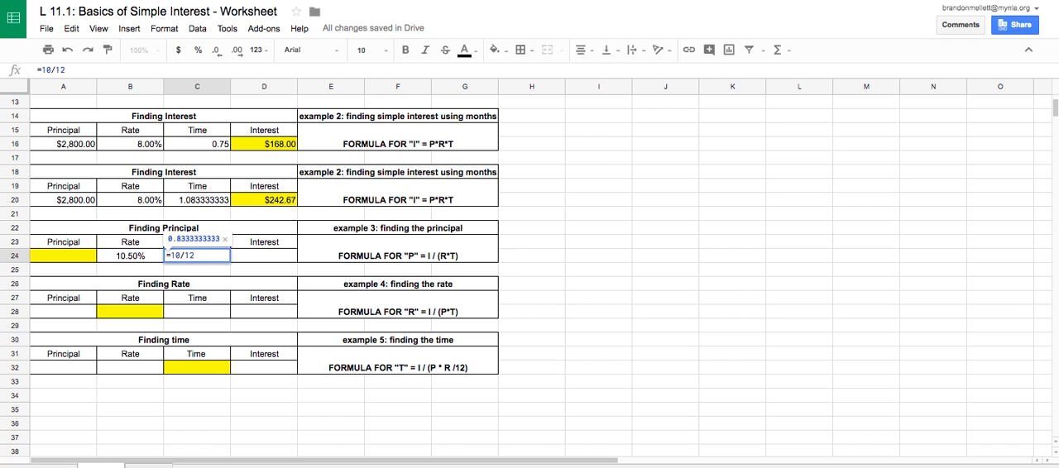
pyautogui.press('Return')
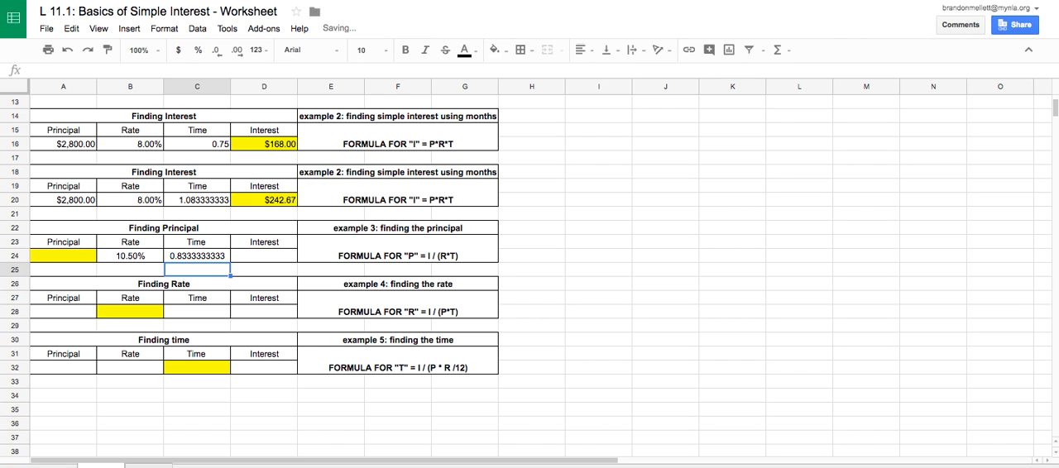
# Enter 8000 as the known interest in D24 of the Finding Principal table.
pyautogui.press('Right')
pyautogui.press('Up')
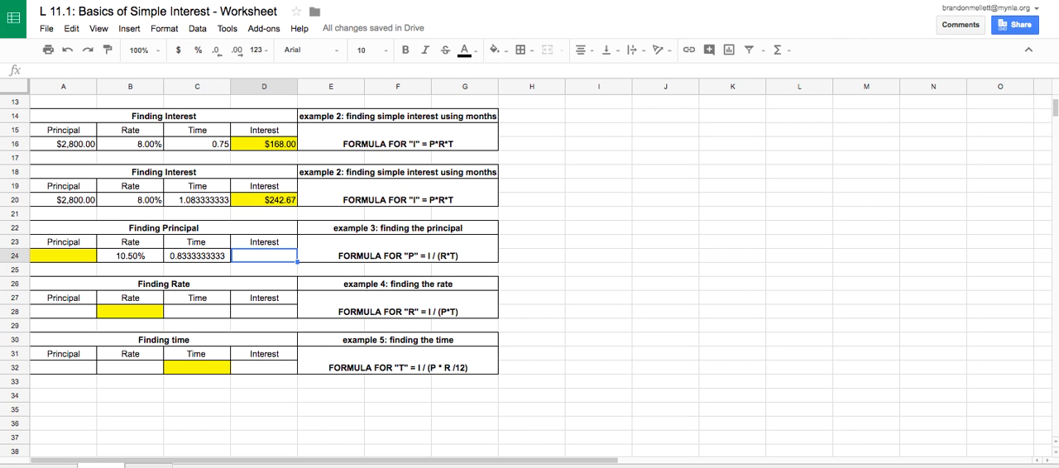
pyautogui.write('8000')
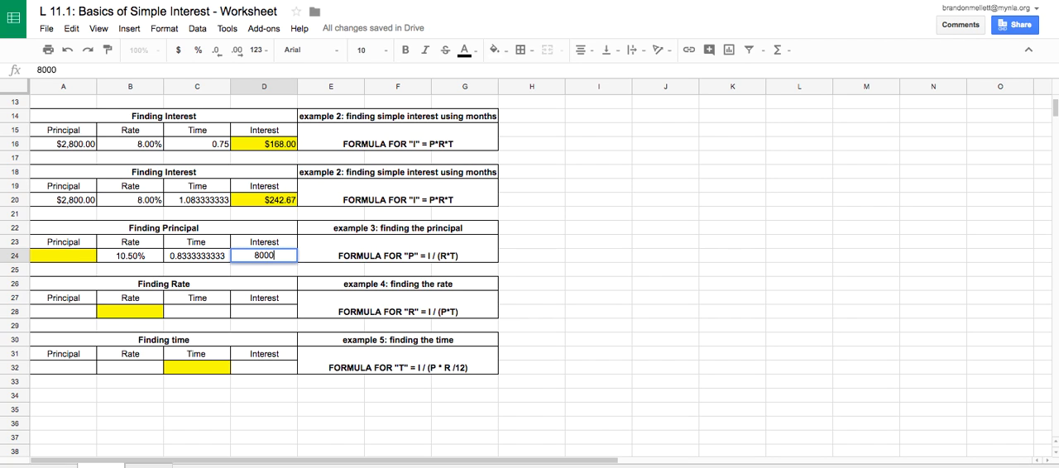
pyautogui.press('Return')
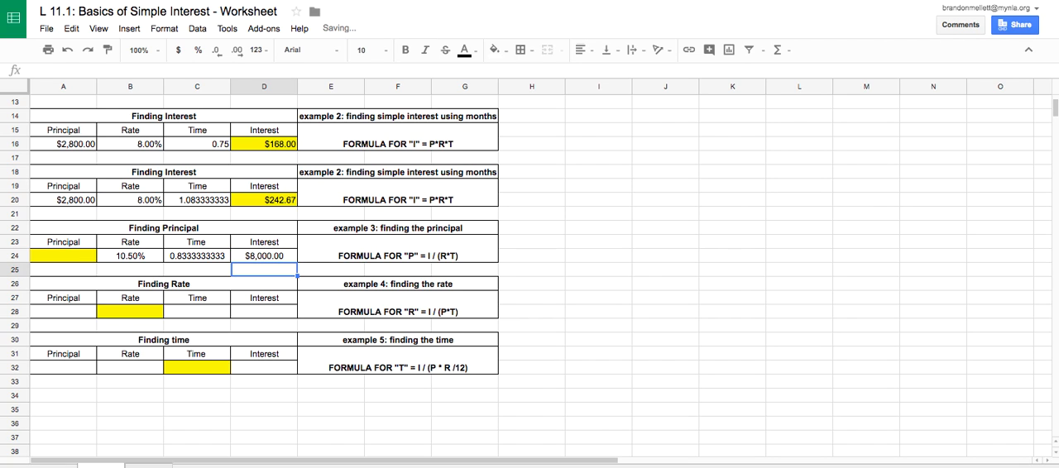
# Calculate the principal in A24 of the Finding Principal table with the formula =D24/(B24*C24).
pyautogui.press('Left')
pyautogui.press('Left')
pyautogui.press('Left')
pyautogui.press('Up')
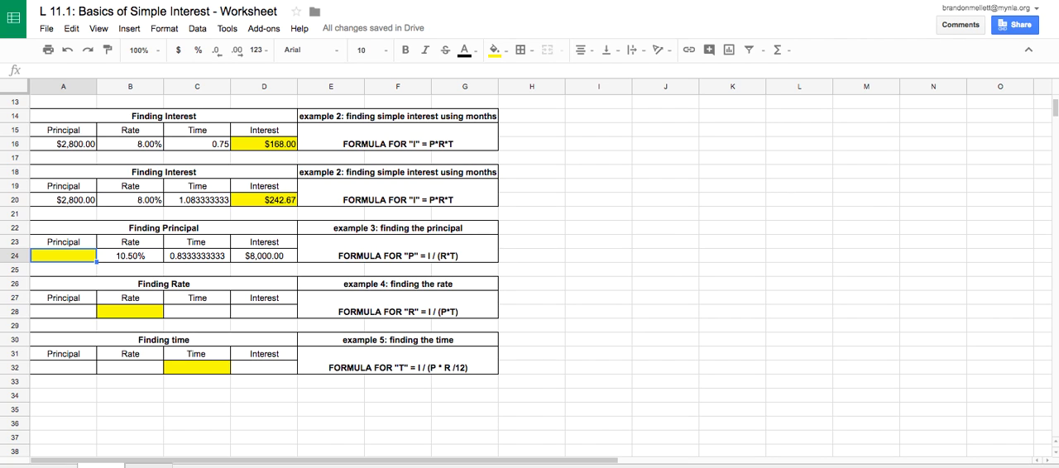
pyautogui.write('=')
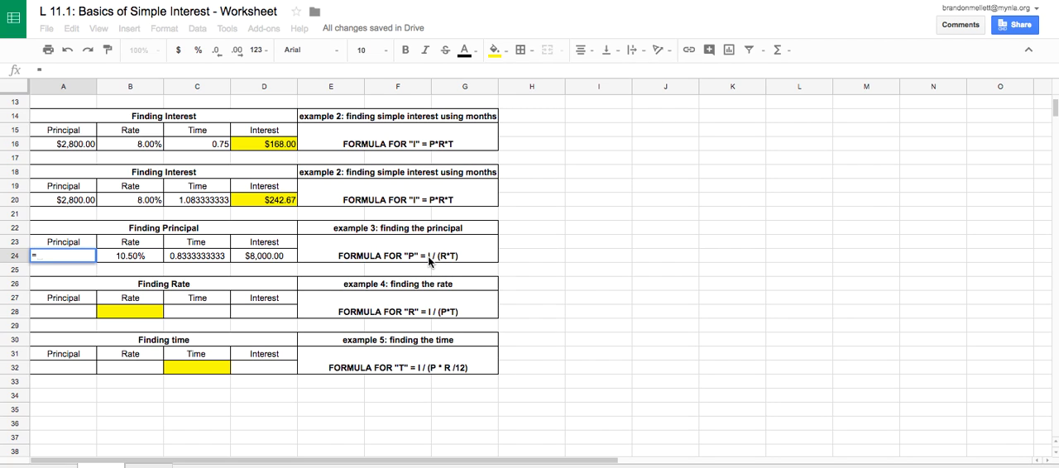
pyautogui.click(264, 257)
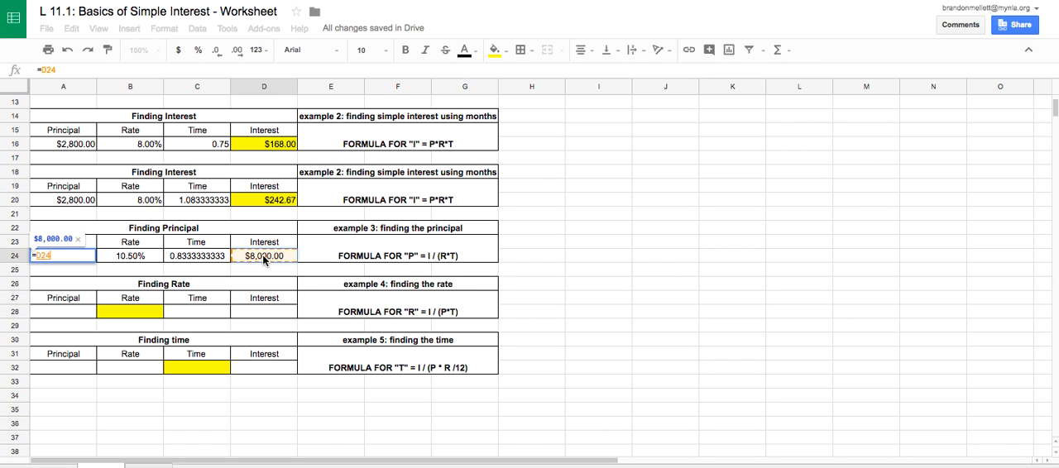
pyautogui.write('/')
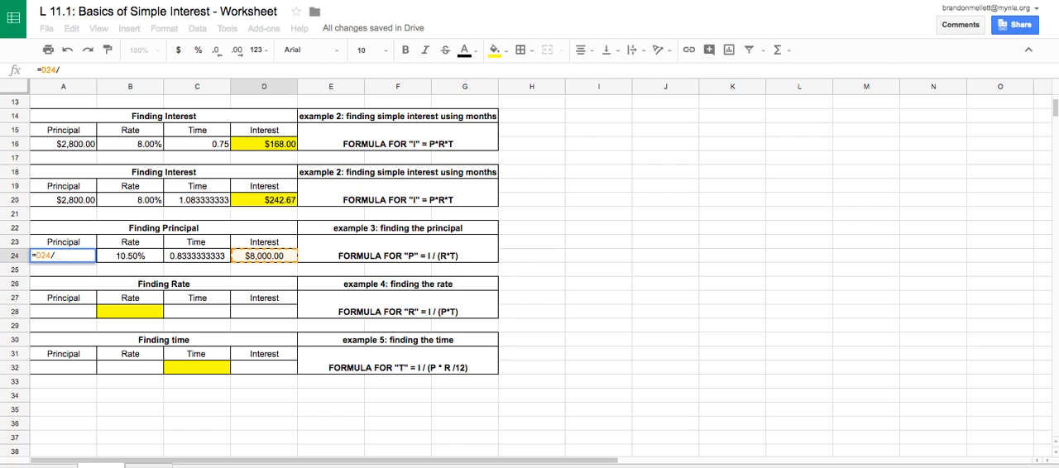
pyautogui.write('(')
pyautogui.click(146, 259)
pyautogui.write('*')
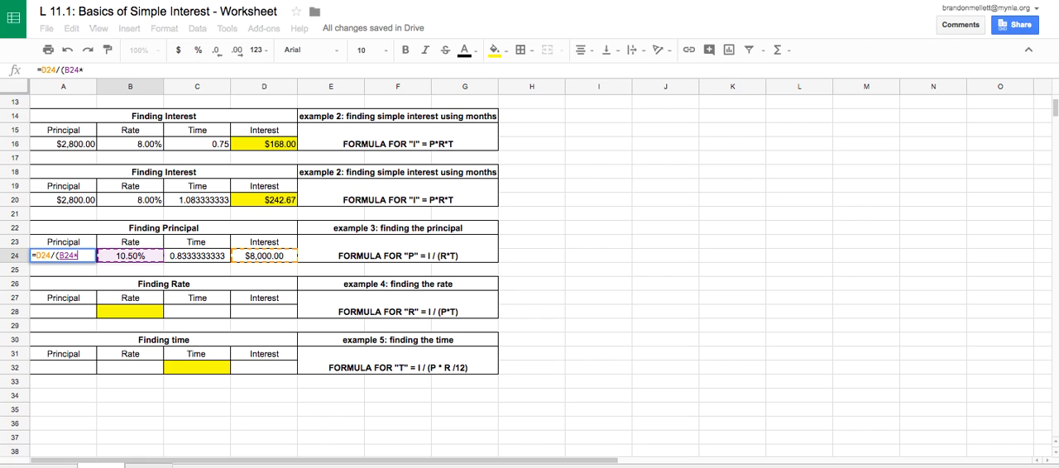
pyautogui.click(190, 258)
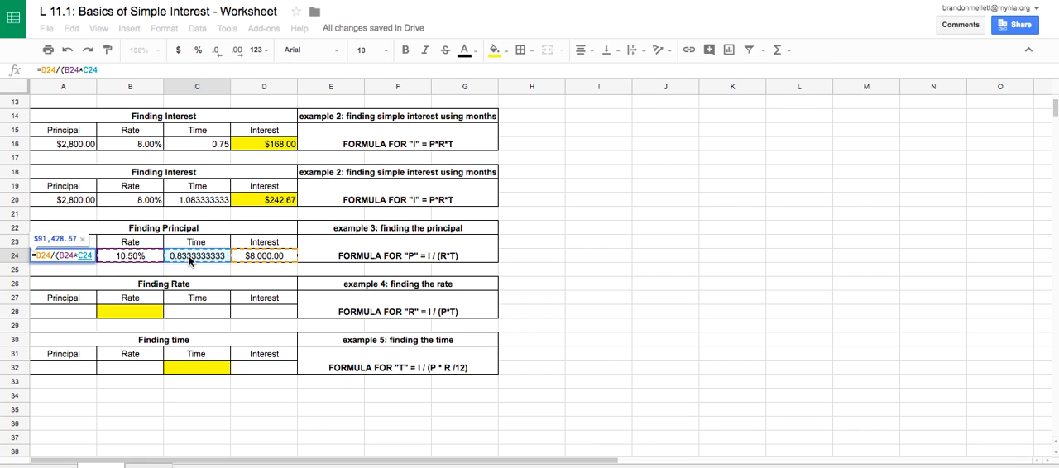
pyautogui.write(')')
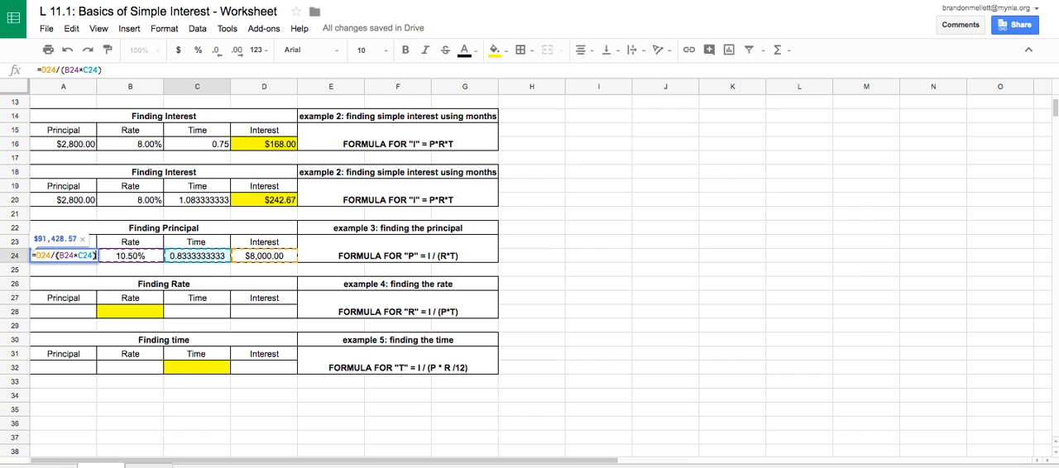
pyautogui.press('Return')
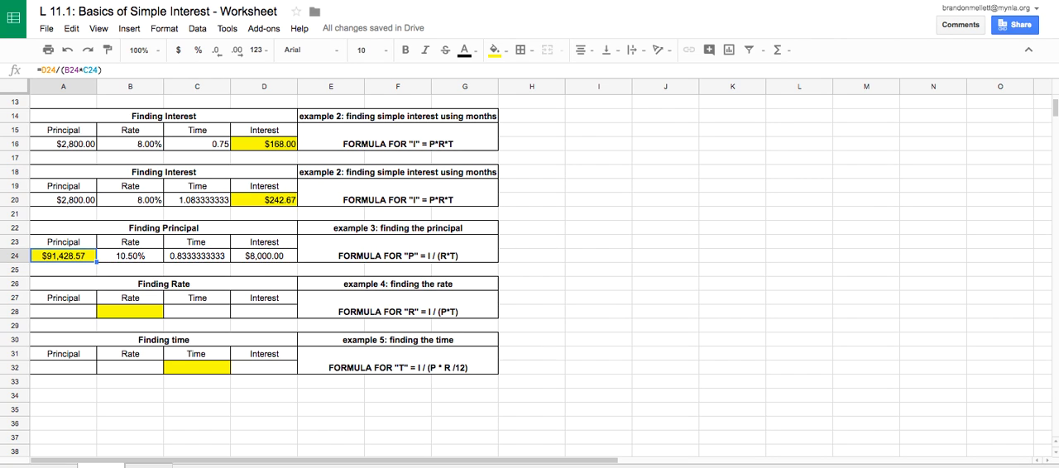
pyautogui.press('Up')
pyautogui.press('Down')
pyautogui.press('Right')
pyautogui.press('Left')
# Enter 9000 as the known principal in A28 of the example 4 Finding Rate table.
pyautogui.click(48, 309)
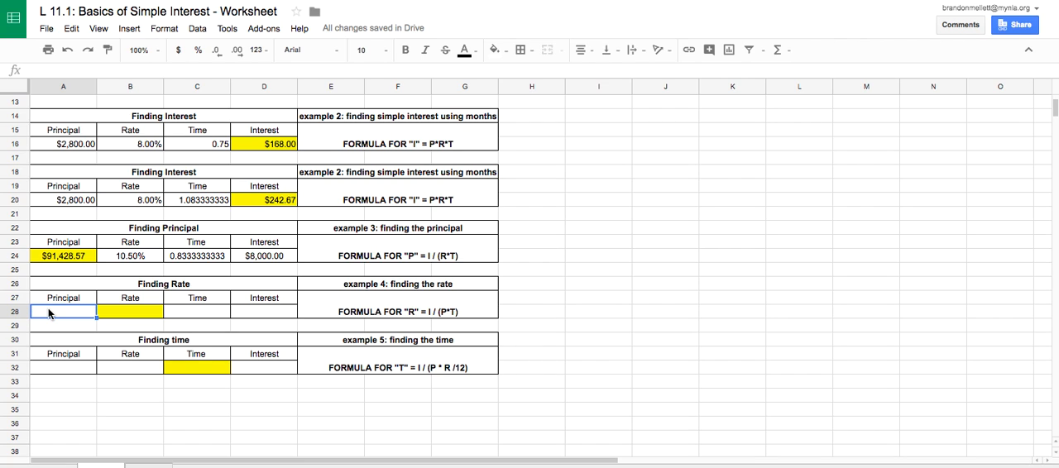
pyautogui.press('Tab')
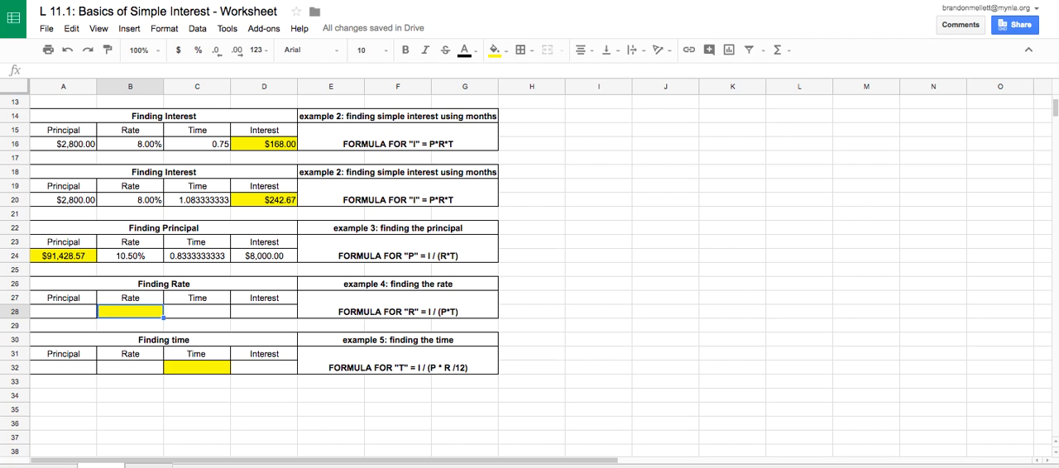
pyautogui.press('Left')
pyautogui.write('90000')
pyautogui.press('BackSpace')
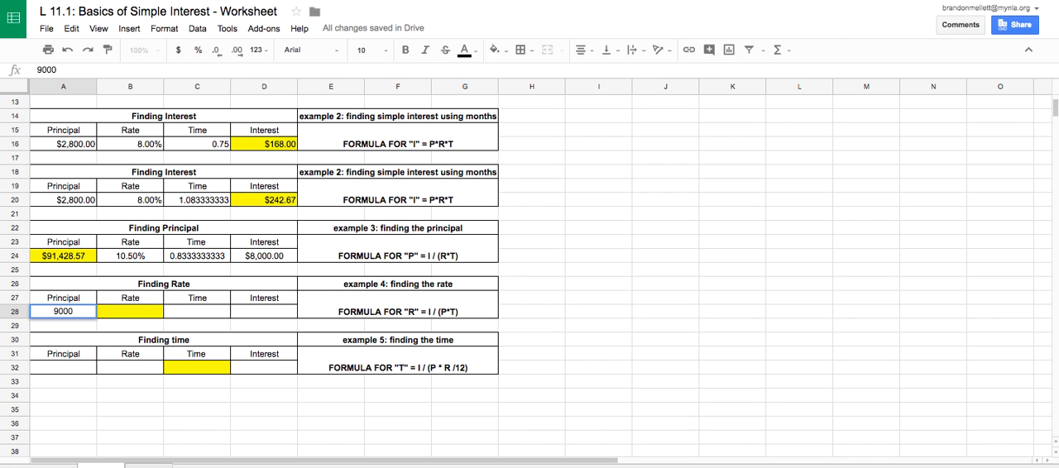
pyautogui.press('Tab')
pyautogui.press('Tab')
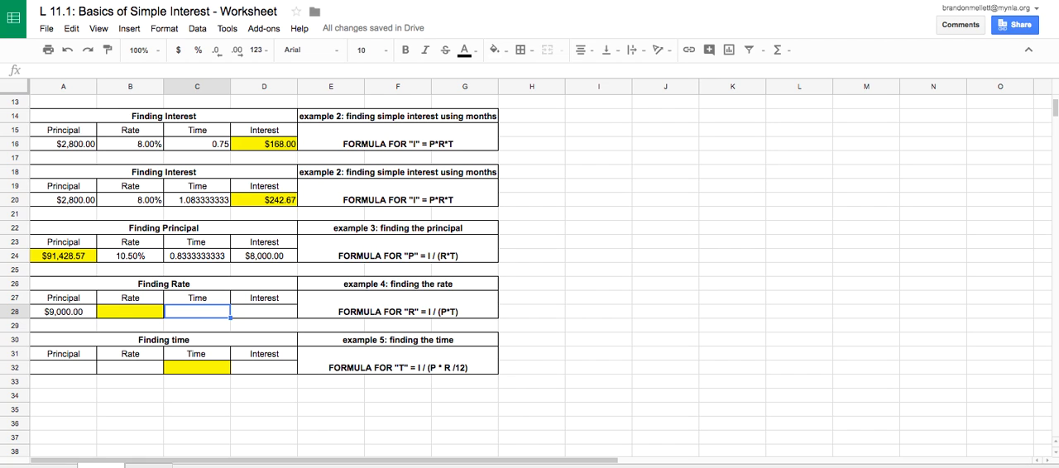
# In the Finding Rate table, enter the time formula =9/12 in C28 and interest 540 in D28.
pyautogui.write('=9/12')
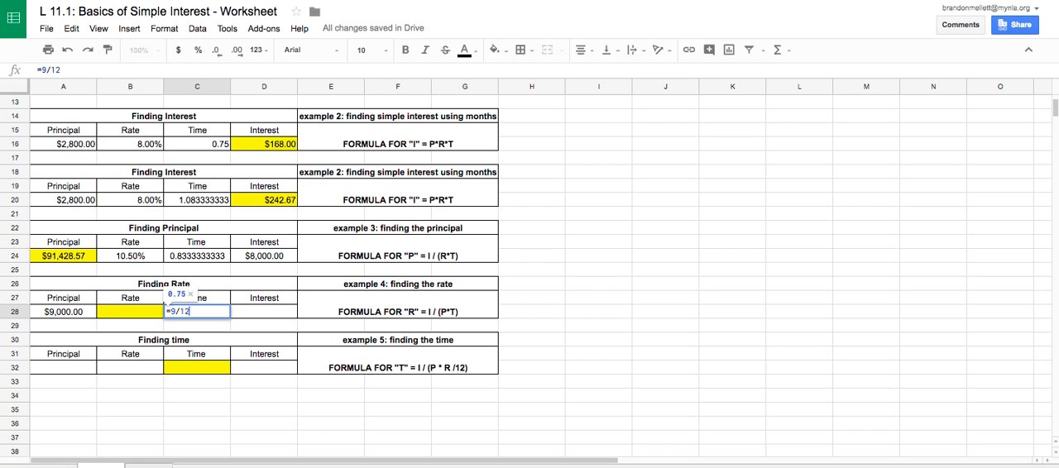
pyautogui.press('Tab')
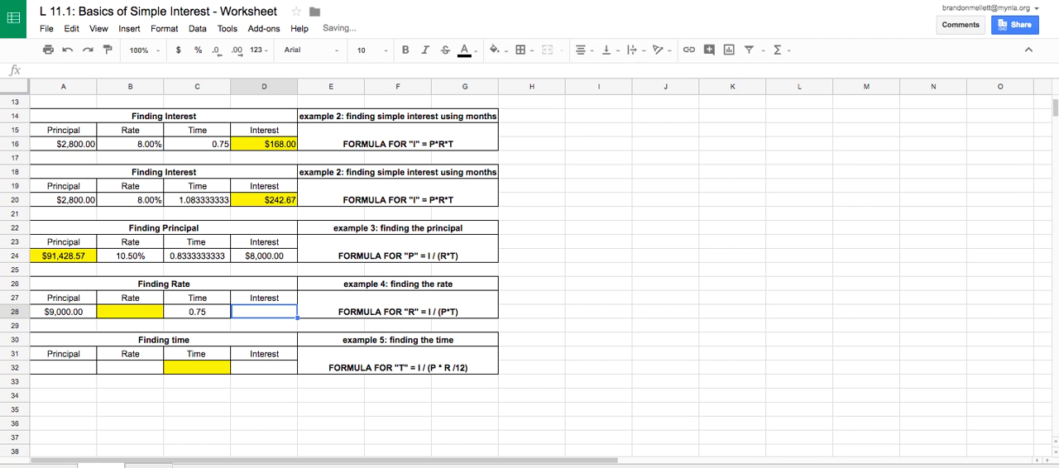
pyautogui.write('540')
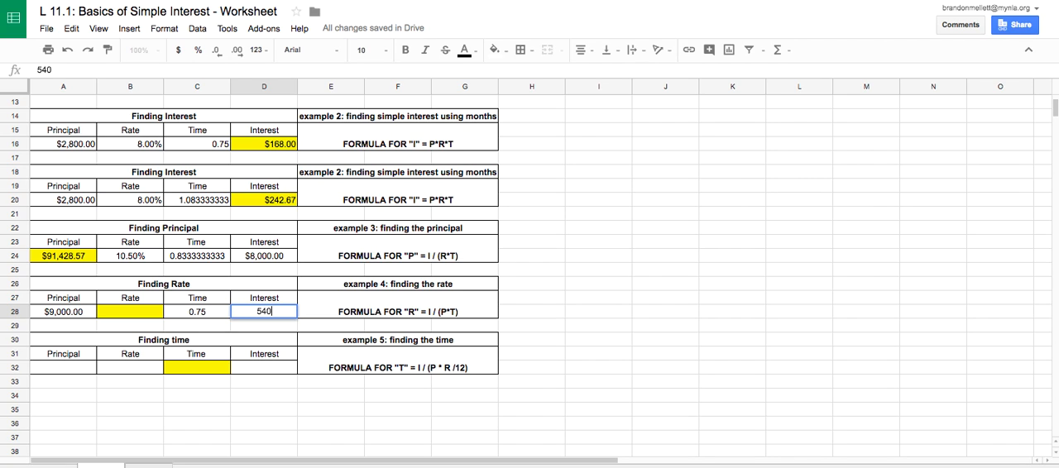
pyautogui.press('Left')
pyautogui.press('Left')
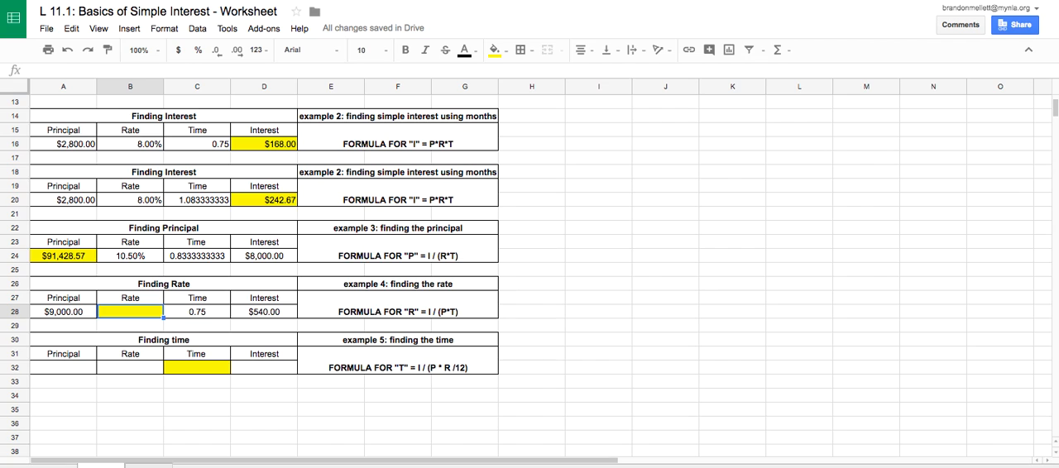
# Calculate the rate in B28 of the Finding Rate table with the formula =D28/(A28*C28).
pyautogui.write('=')
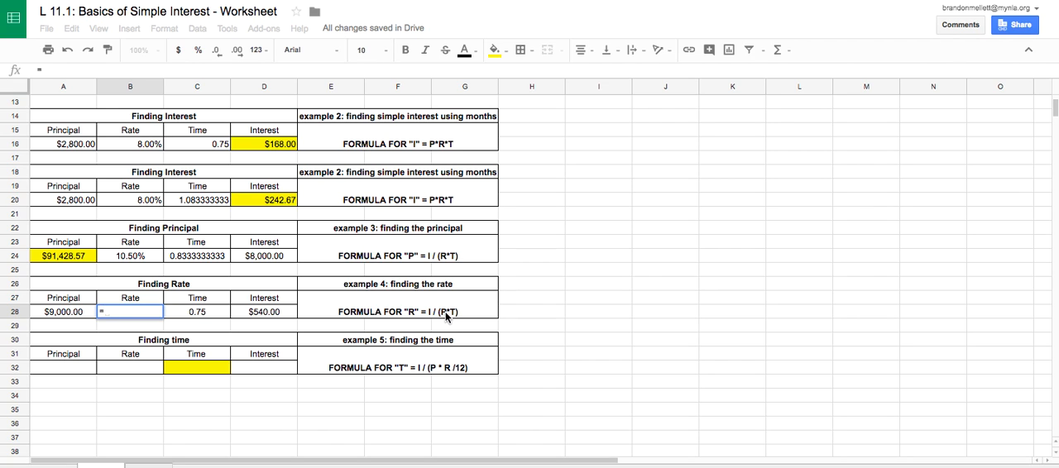
pyautogui.click(264, 312)
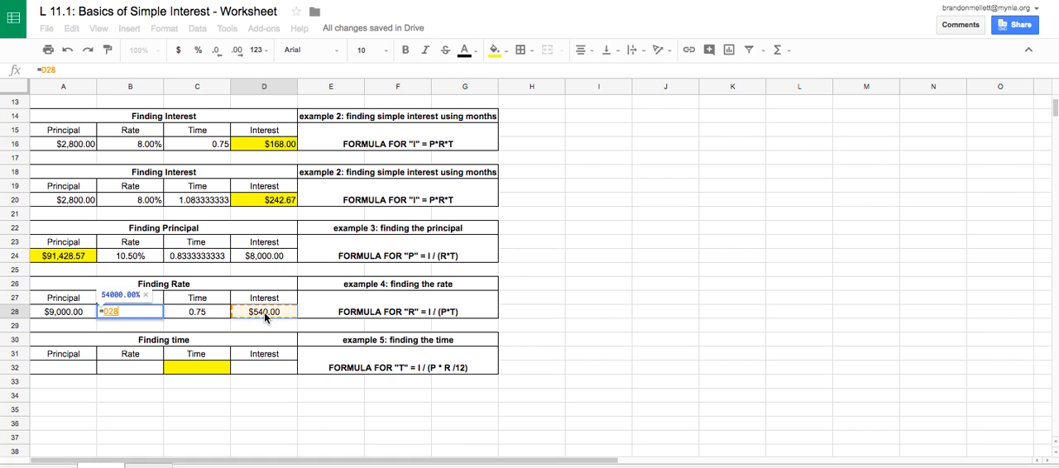
pyautogui.write('?')
pyautogui.press('BackSpace')
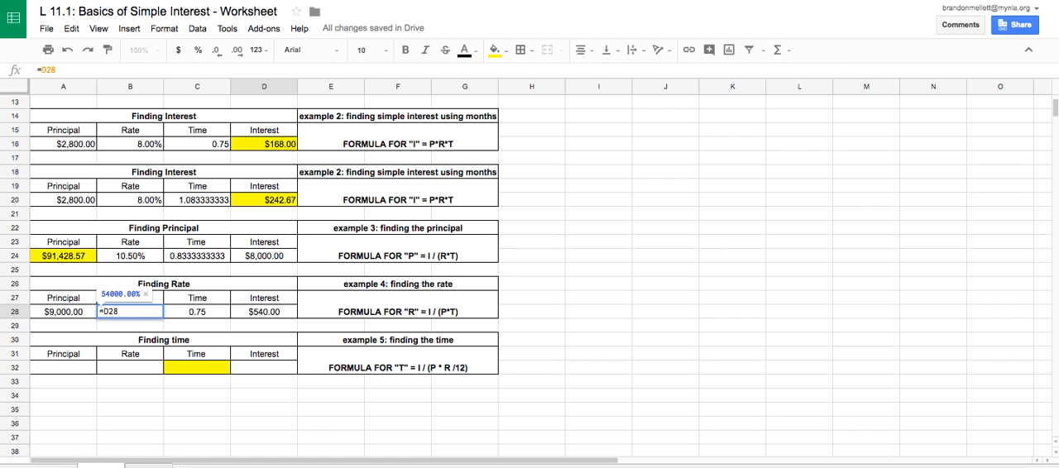
pyautogui.write('/(')
pyautogui.click(71, 314)
pyautogui.write('*')
pyautogui.click(207, 313)
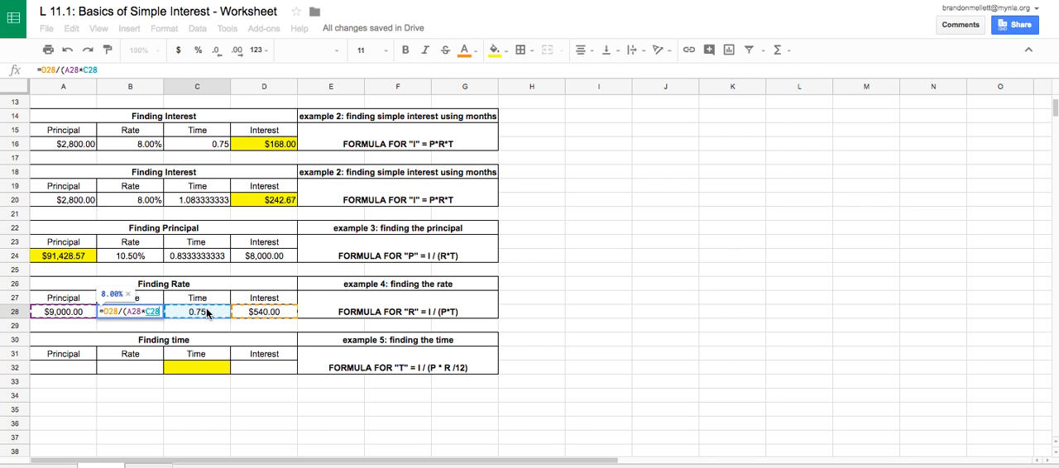
pyautogui.write(')')
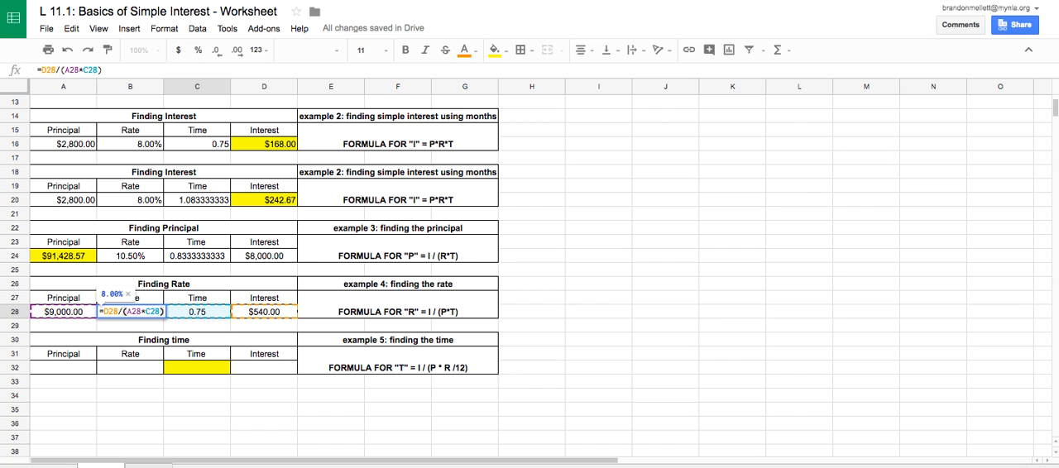
pyautogui.press('Return')
pyautogui.press('Up')
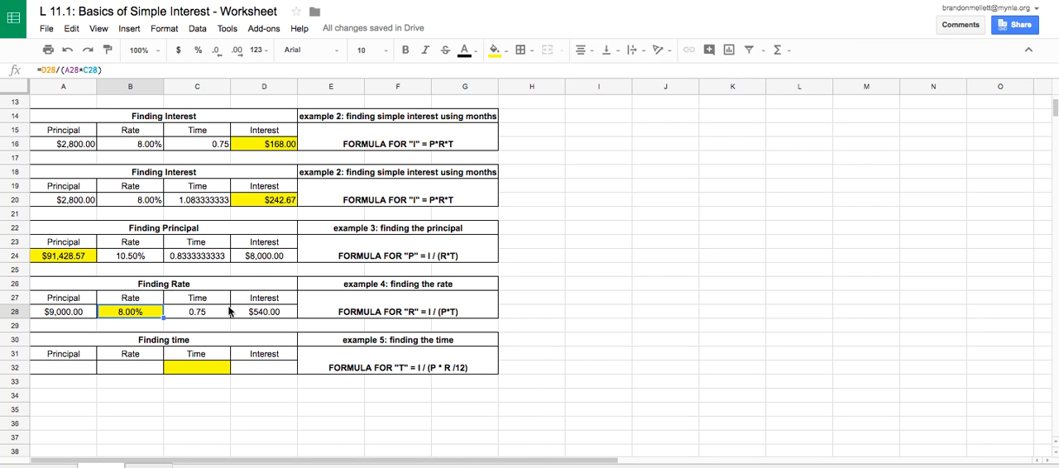
# In the example 5 Finding time table, enter principal 4800 in A32 and rate 10% in B32.
pyautogui.click(65, 372)
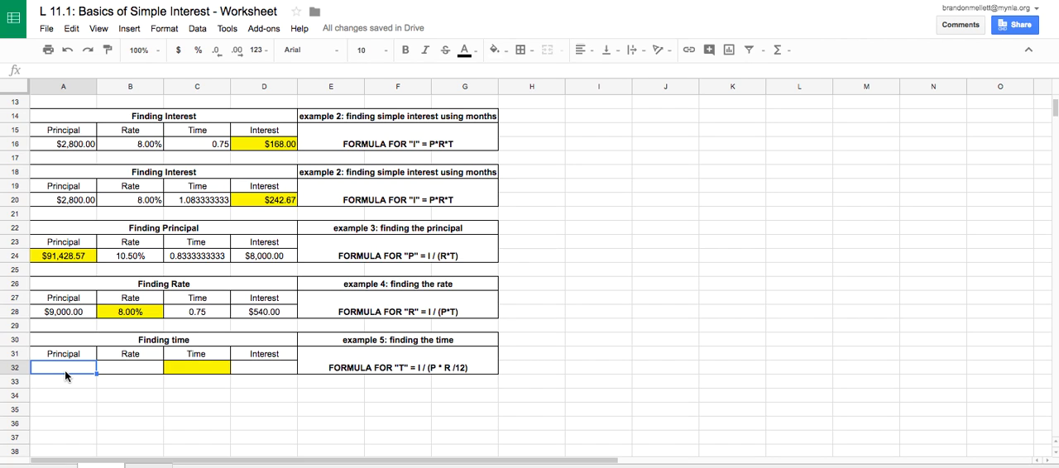
pyautogui.write('4800')
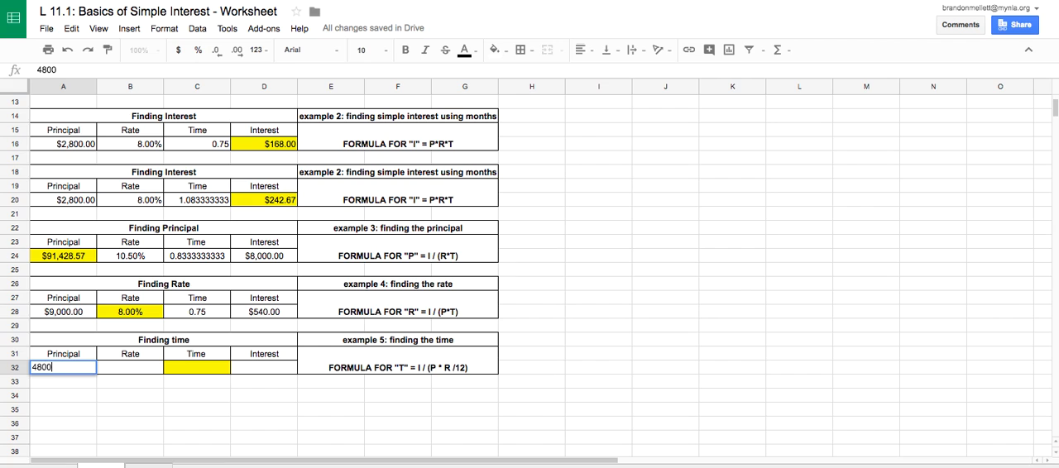
pyautogui.press('Return')
pyautogui.press('Right')
pyautogui.press('Up')
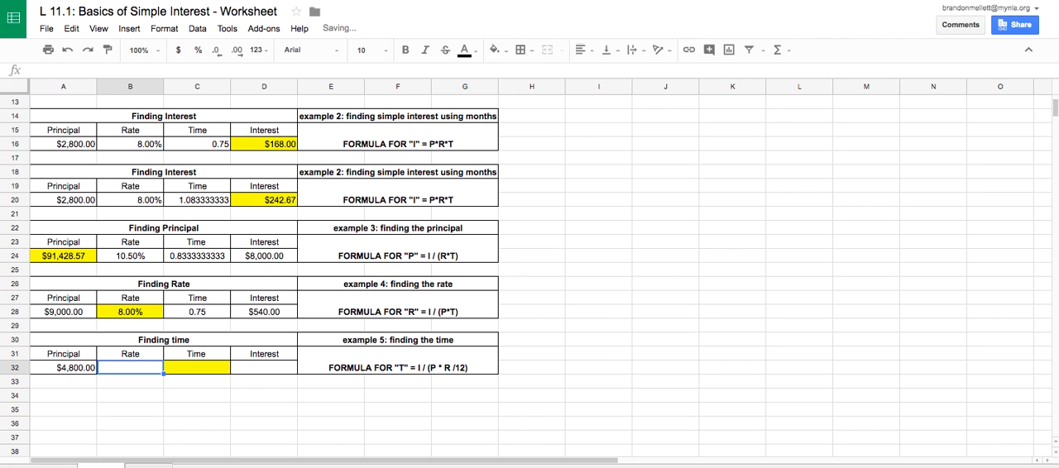
pyautogui.write('10%')
pyautogui.press('Return')
# Enter 250 as the known interest in D32 of the Finding time table.
pyautogui.press('Right')
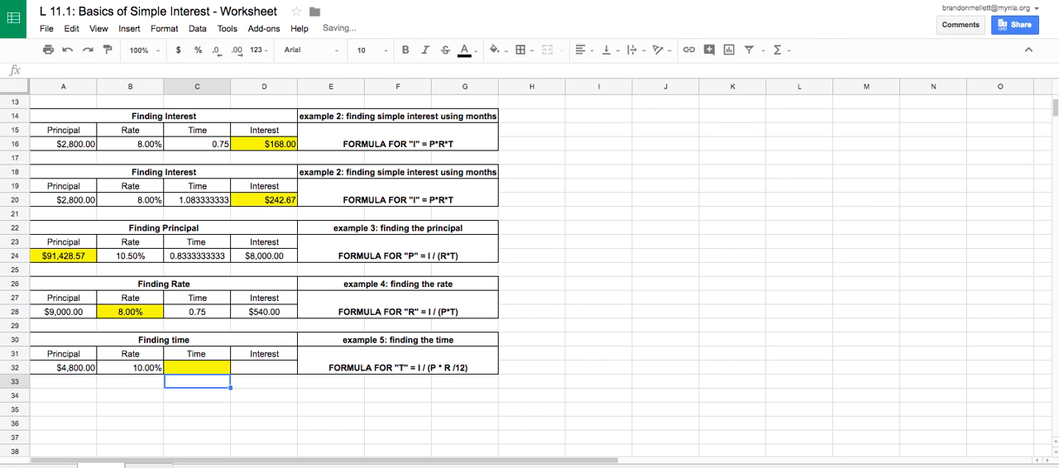
pyautogui.press('Right')
pyautogui.press('Up')
pyautogui.write('250')
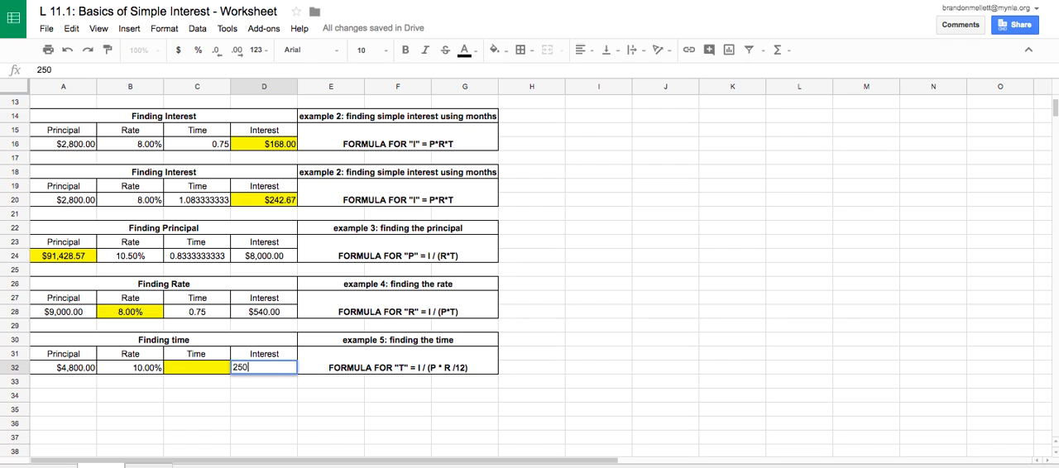
pyautogui.press('Return')
# Calculate the time in C32 of the Finding time table with the formula =D32/(A32*B32/12).
pyautogui.press('Left')
pyautogui.press('Up')
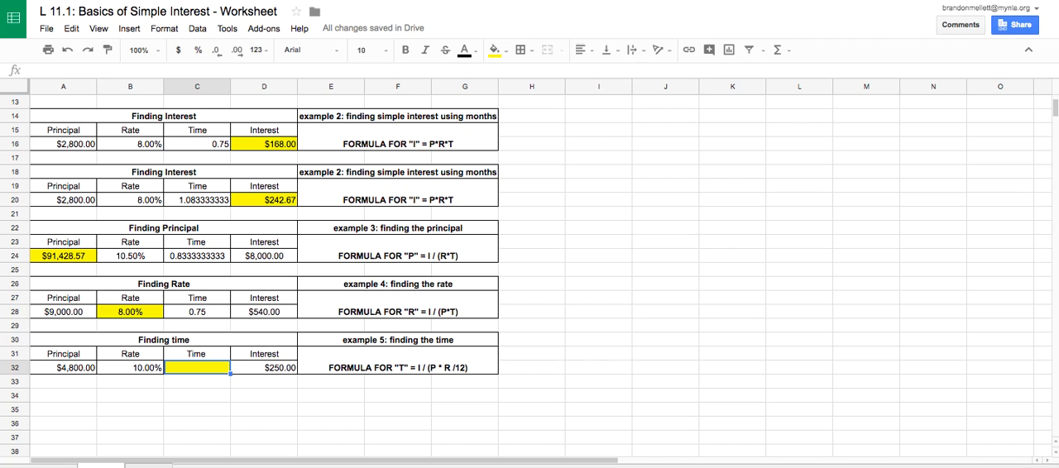
pyautogui.write('=')
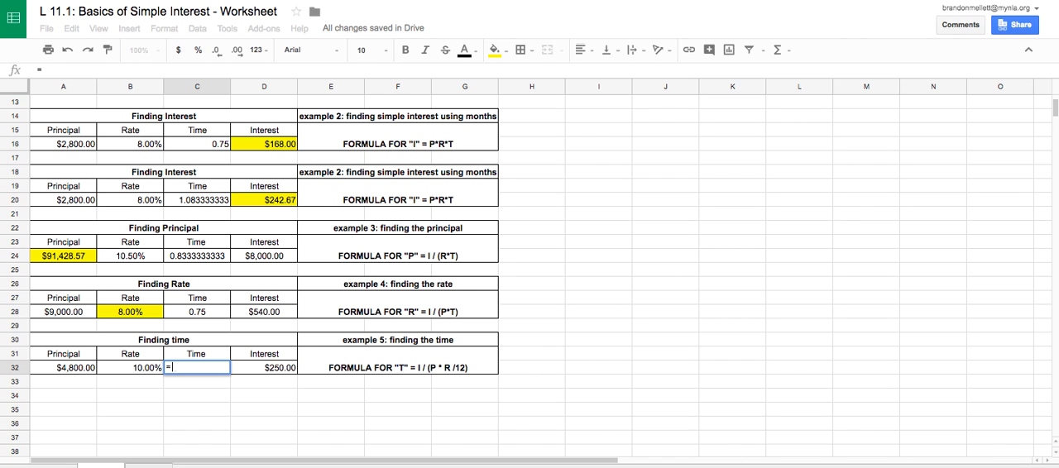
pyautogui.click(250, 369)
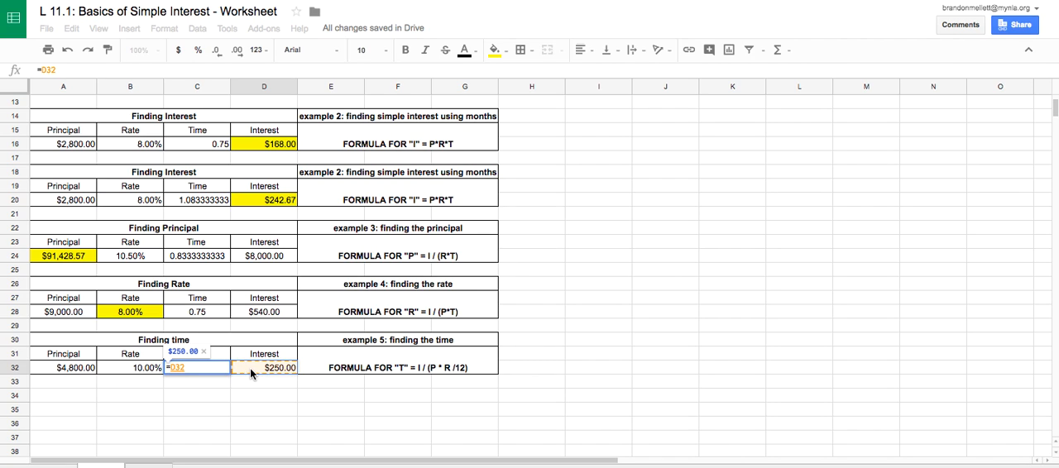
pyautogui.write('/')
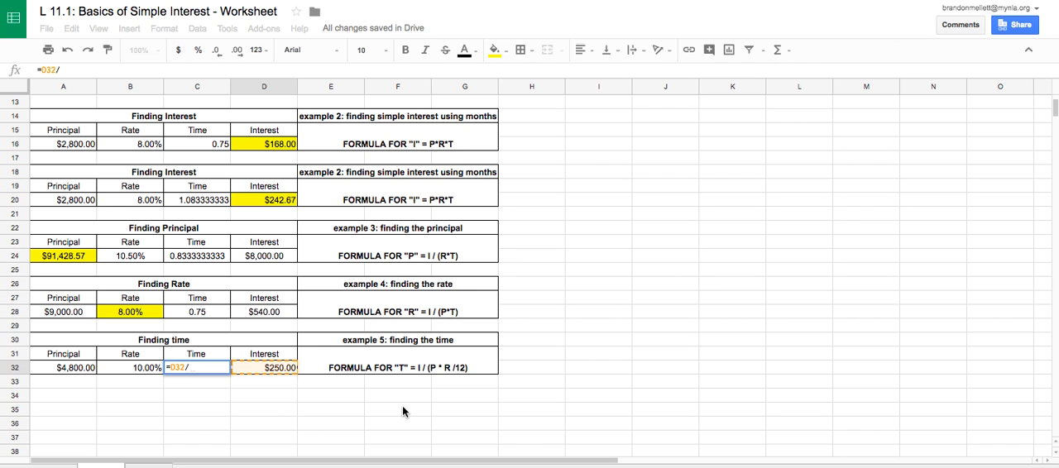
pyautogui.write('(')
pyautogui.click(84, 368)
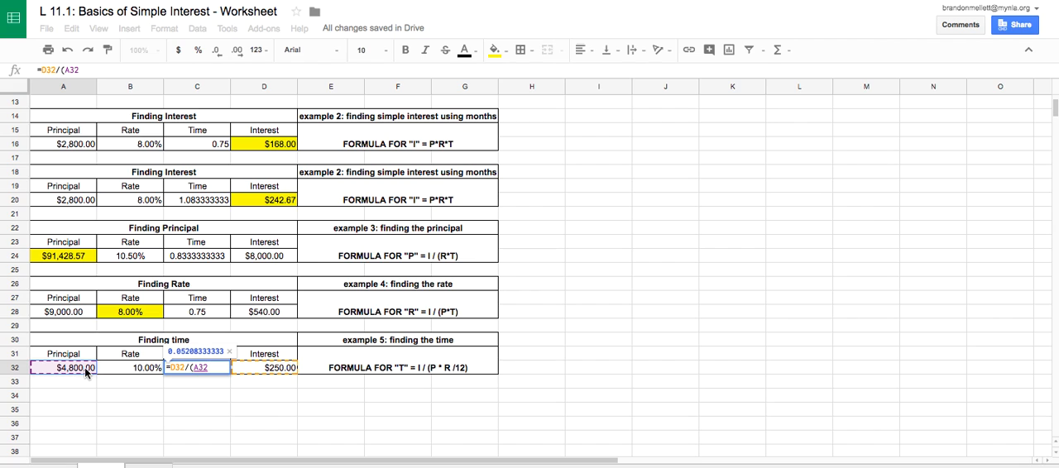
pyautogui.write('*')
pyautogui.click(141, 371)
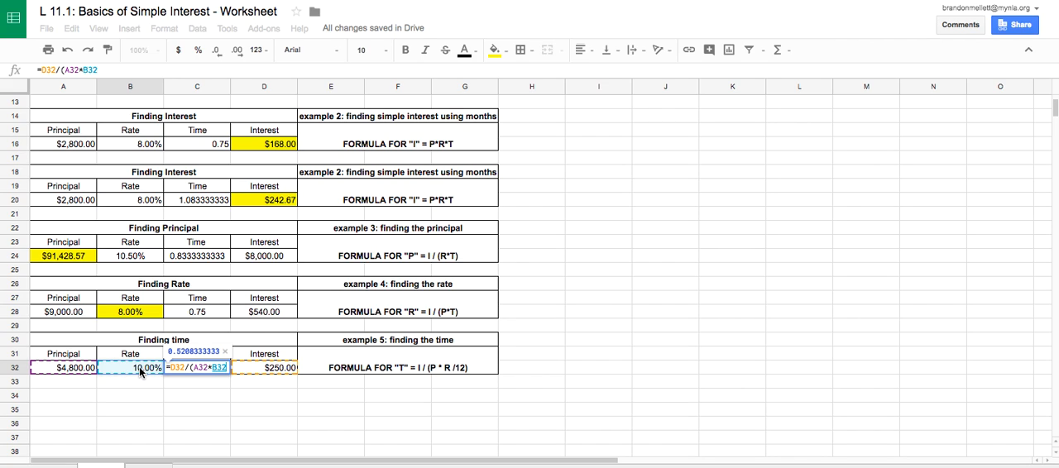
pyautogui.write('/')
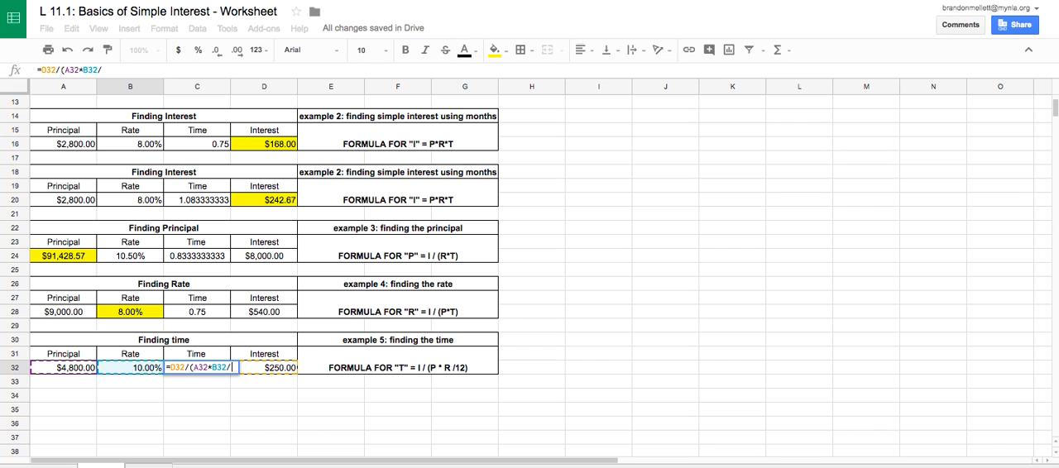
pyautogui.write('12')
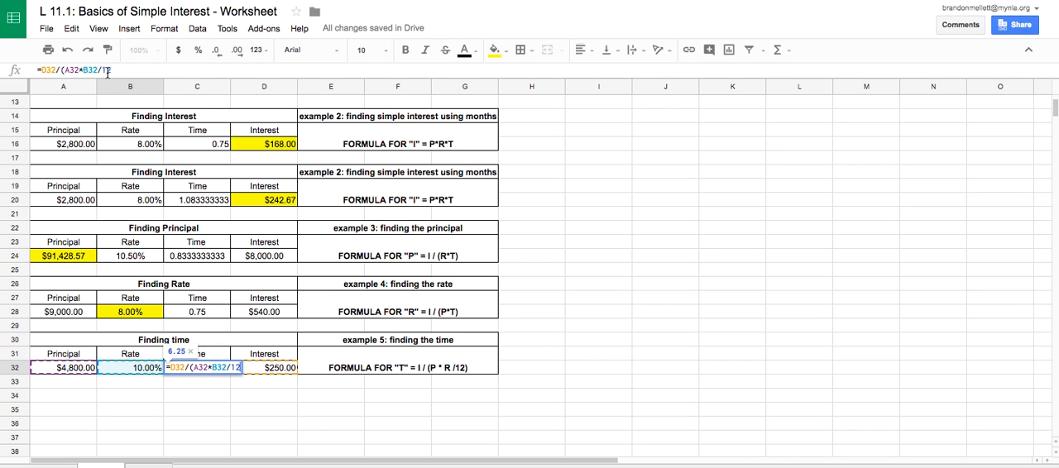
pyautogui.write(')')
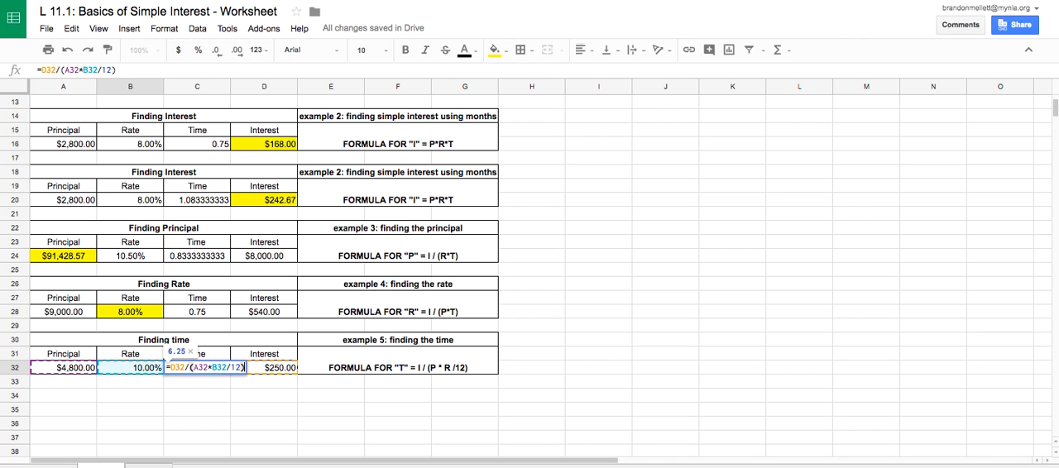
pyautogui.press('Return')
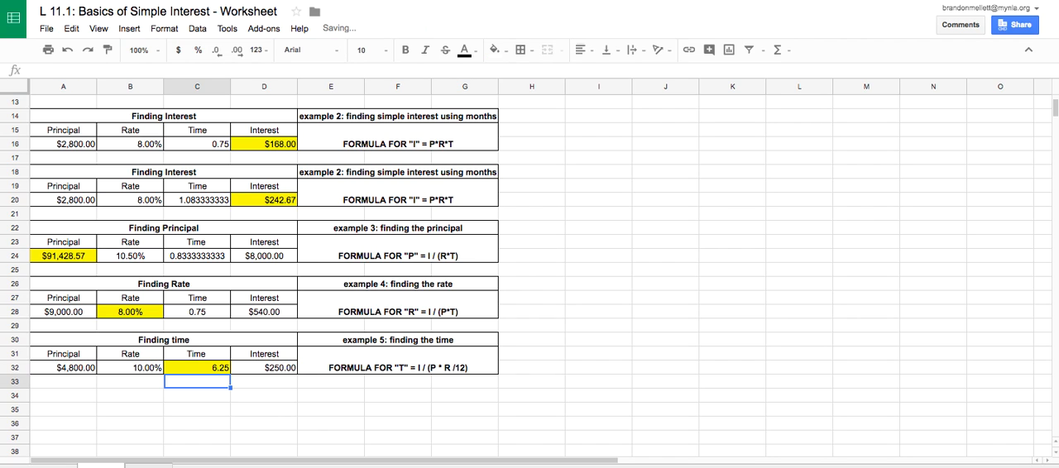
pyautogui.press('Up')
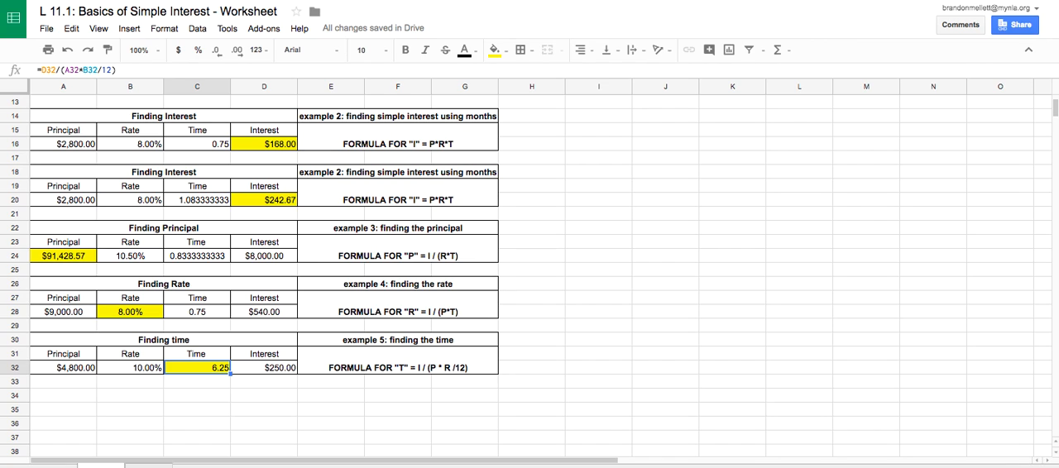
# Change the known interest in D32 of the Finding time table to 280 and check the time result in C32.
pyautogui.click(282, 372)
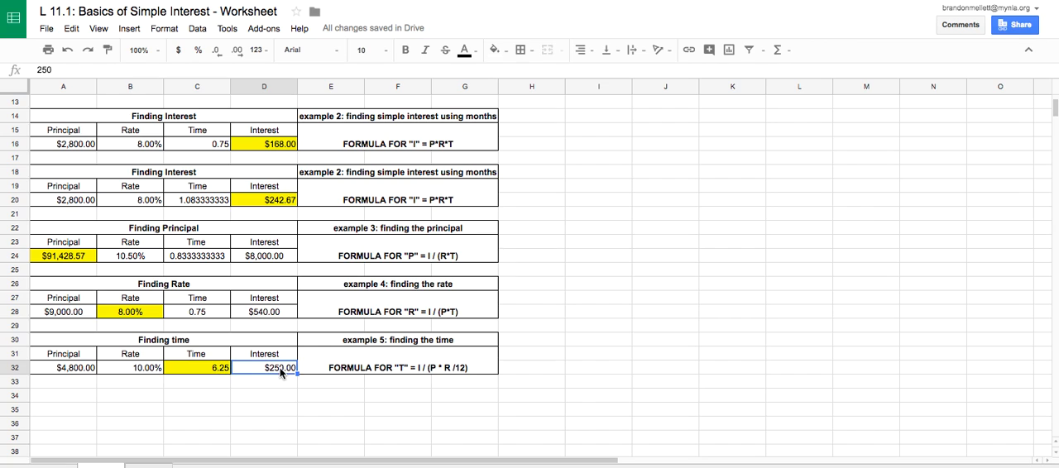
pyautogui.click(264, 385)
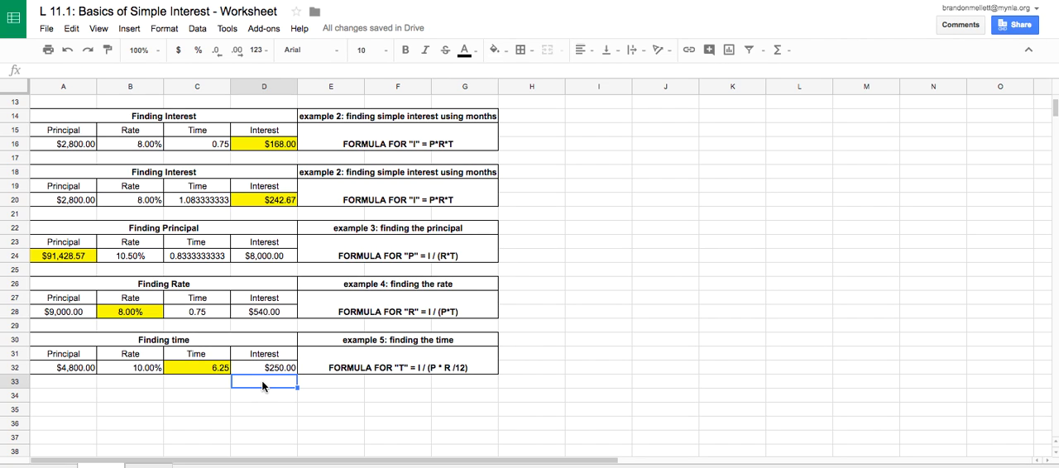
pyautogui.press('Up')
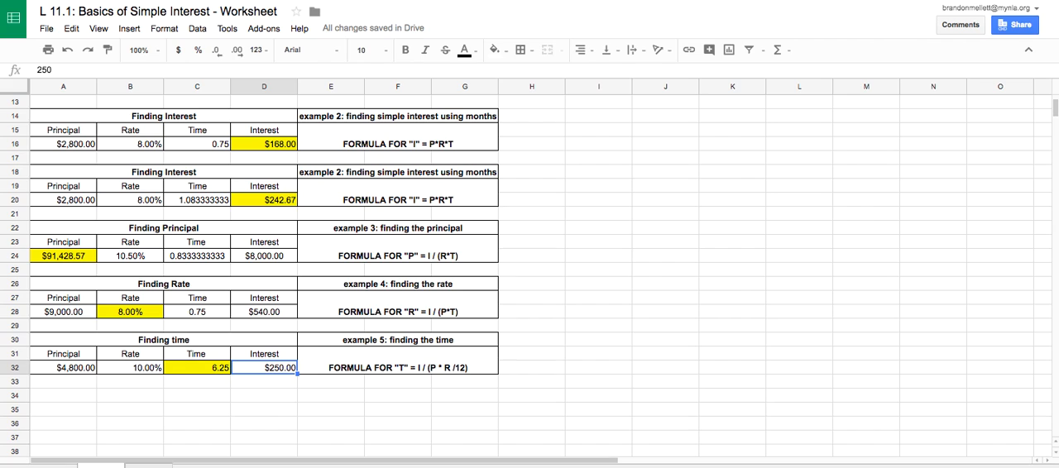
pyautogui.write('280')
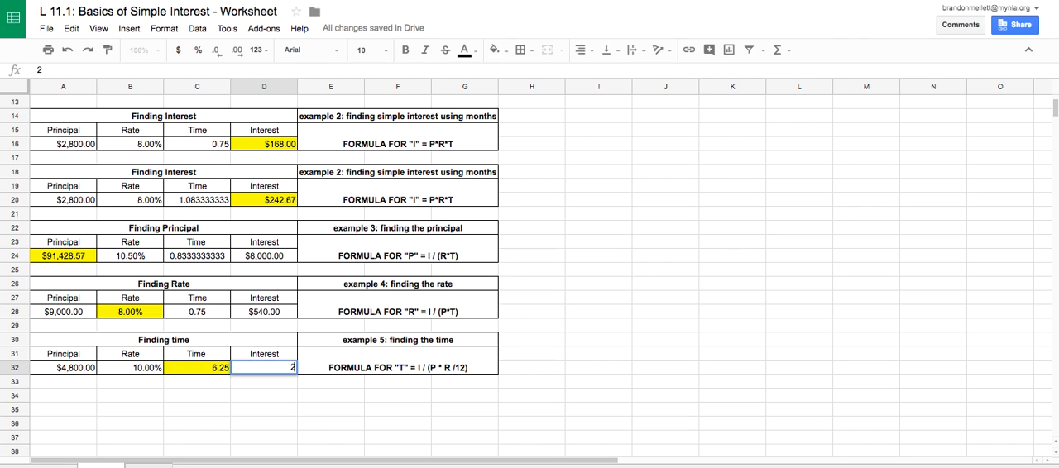
pyautogui.press('Return')
pyautogui.press('Up')
pyautogui.click(204, 369)
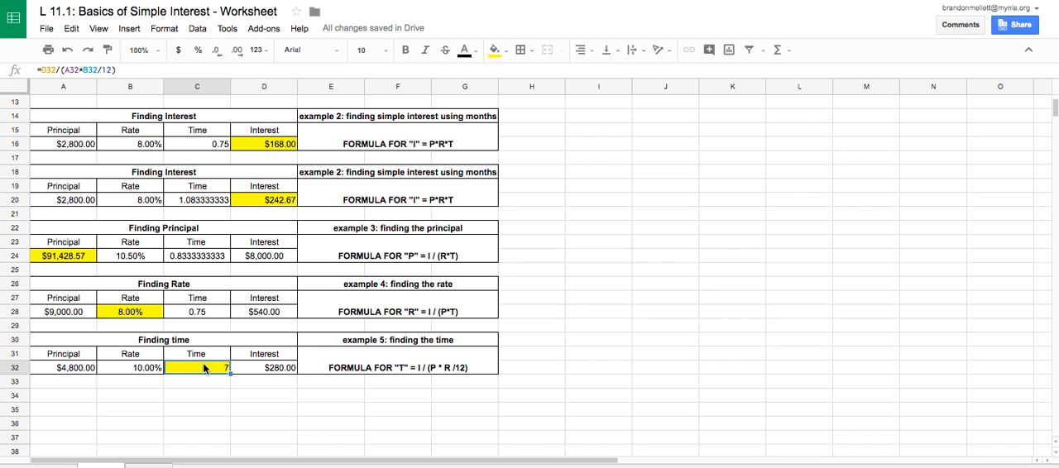
pyautogui.click(505, 339)
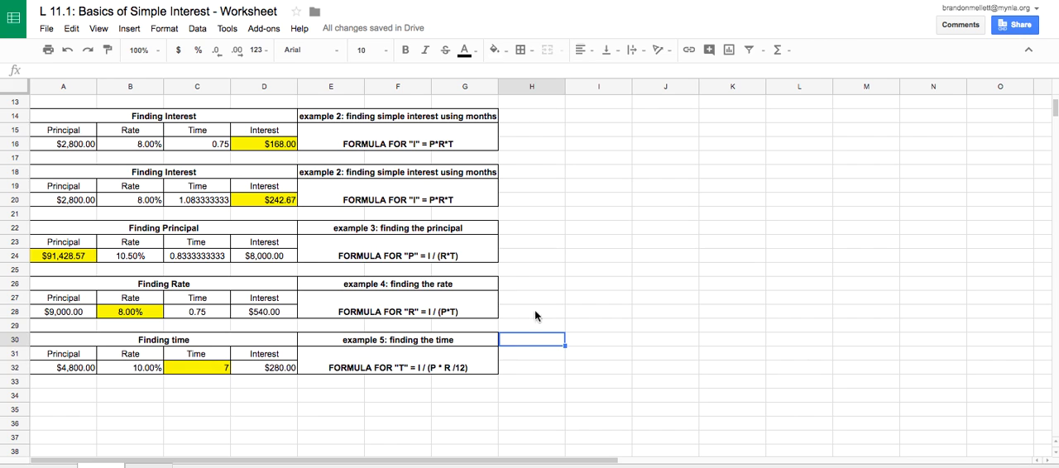
pyautogui.scroll(3, 569, 260)
pyautogui.scroll(2, 569, 263)
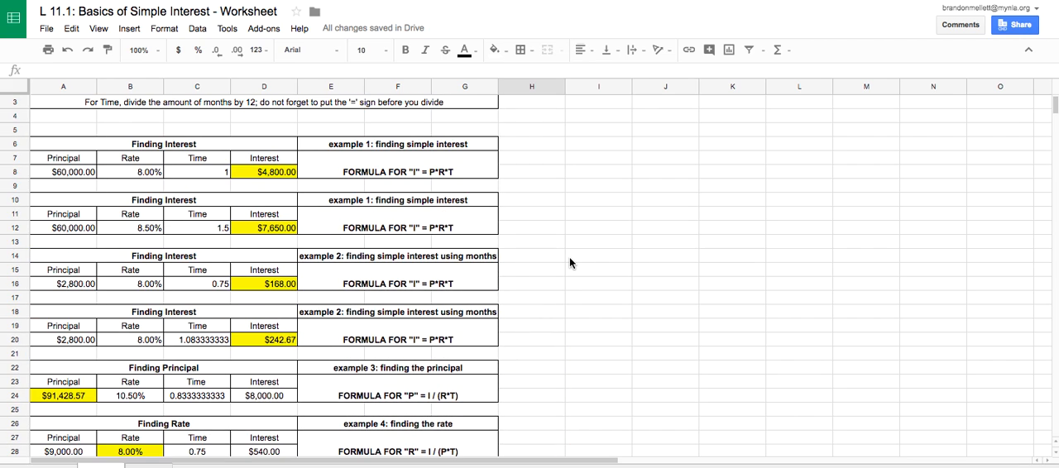
pyautogui.scroll(1, 569, 263)
pyautogui.scroll(-1, 570, 263)
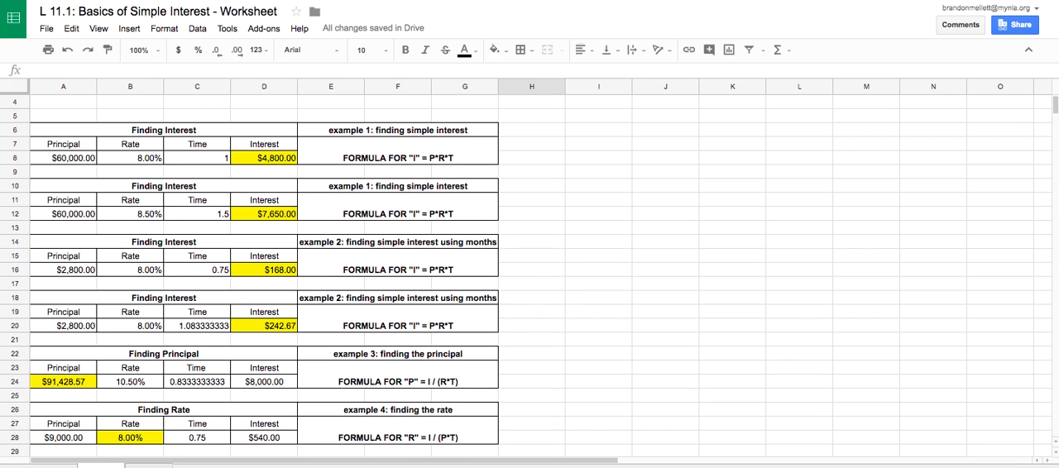